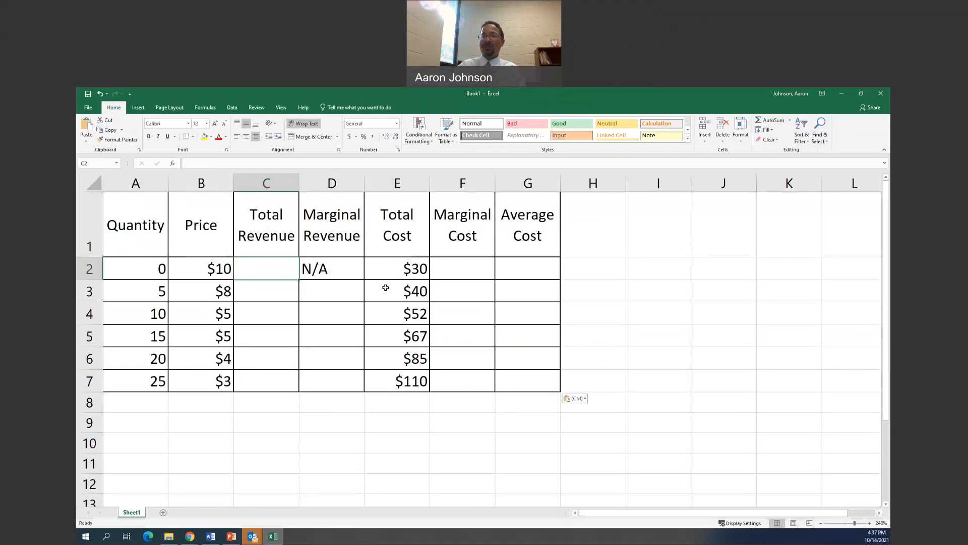
Calculate total revenue in C2 with the formula =(A2*B2) and fill it down through C7
{"action": "left_click", "coordinate": [529, 97]}
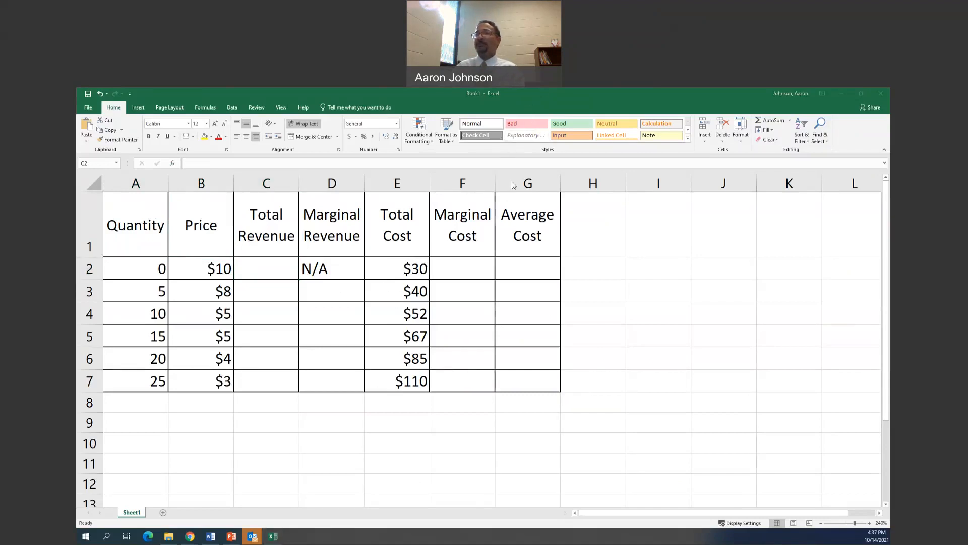
{"action": "left_click", "coordinate": [256, 267]}
{"action": "type", "text": "="}
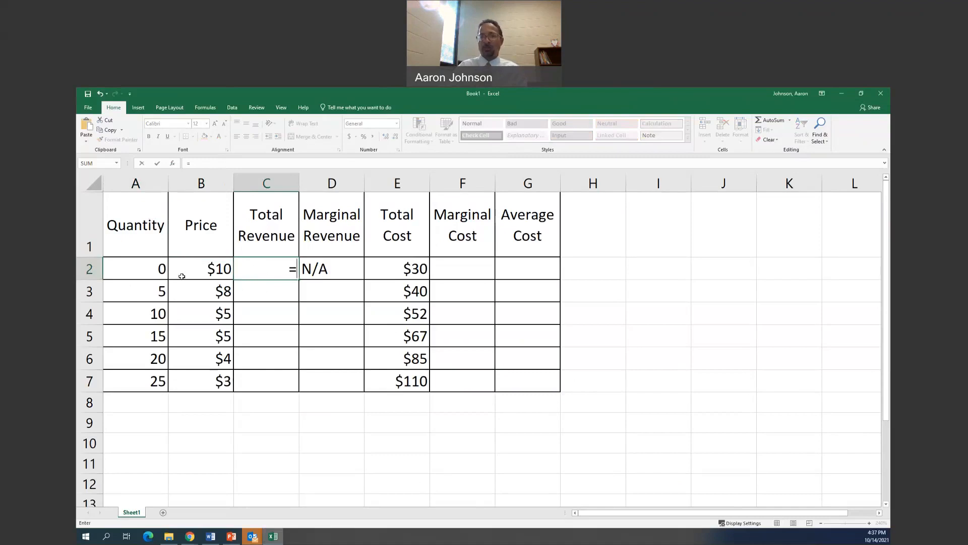
{"action": "type", "text": "("}
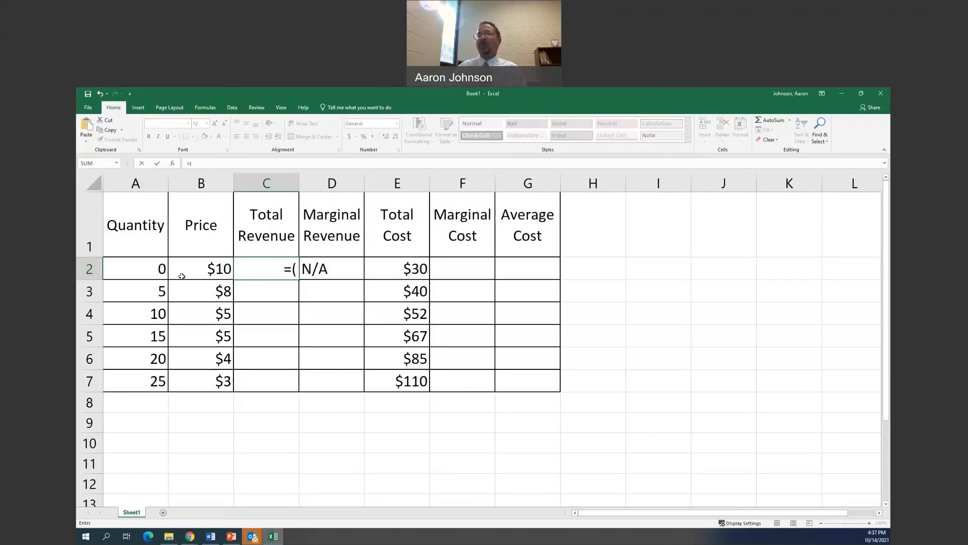
{"action": "left_click", "coordinate": [144, 271]}
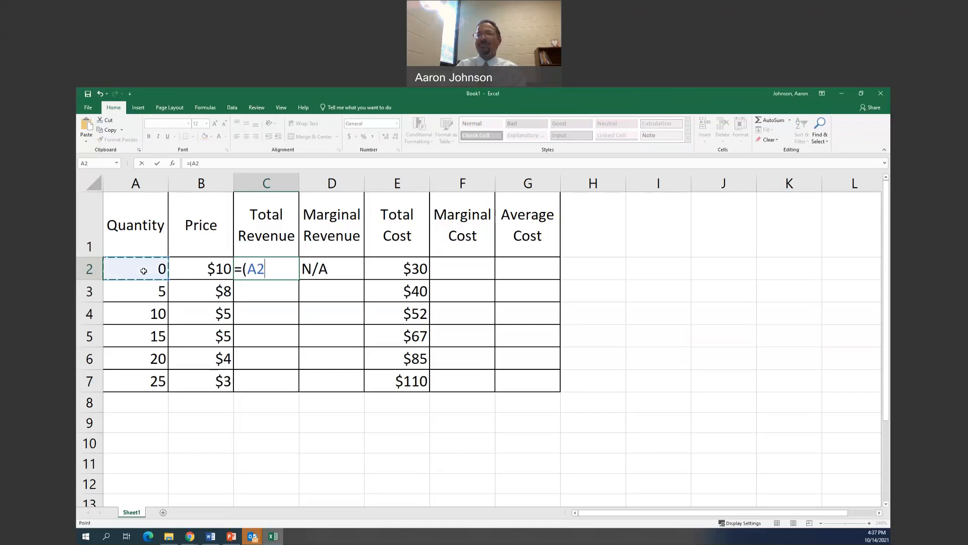
{"action": "type", "text": "*"}
{"action": "left_click", "coordinate": [209, 269]}
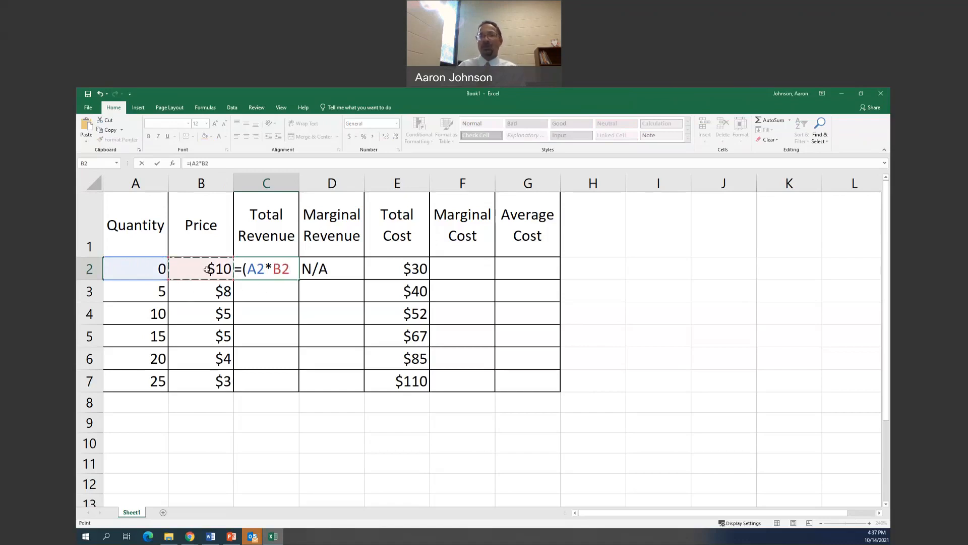
{"action": "type", "text": ")"}
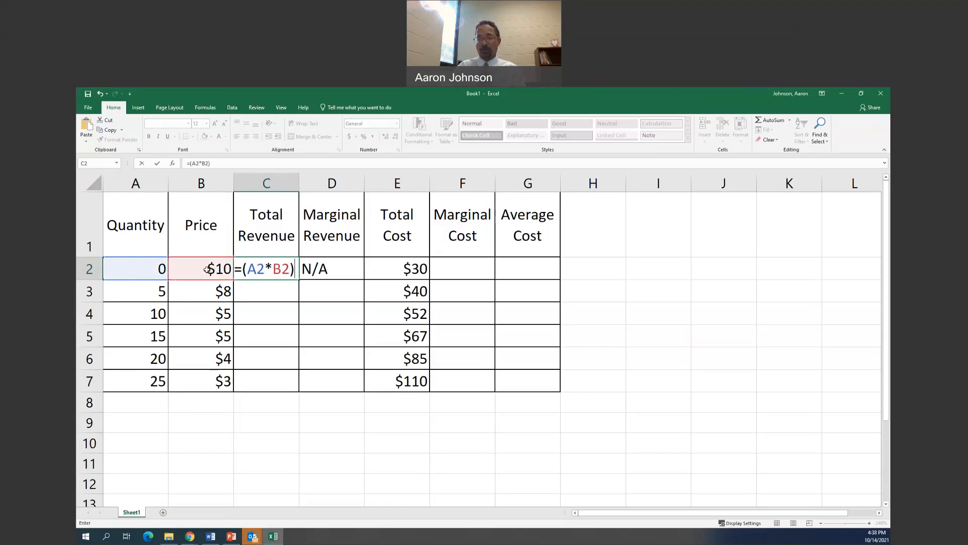
{"action": "key", "text": "Return"}
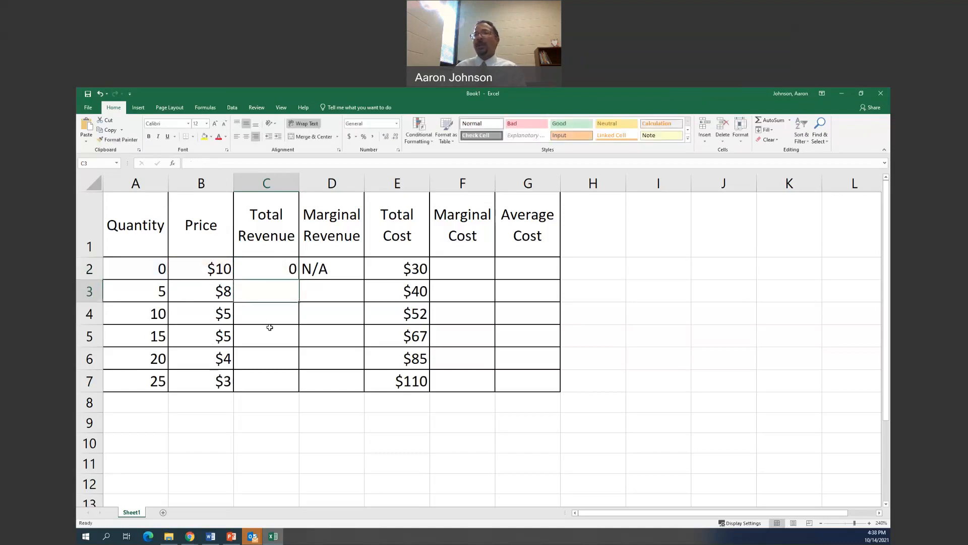
{"action": "left_click", "coordinate": [287, 273]}
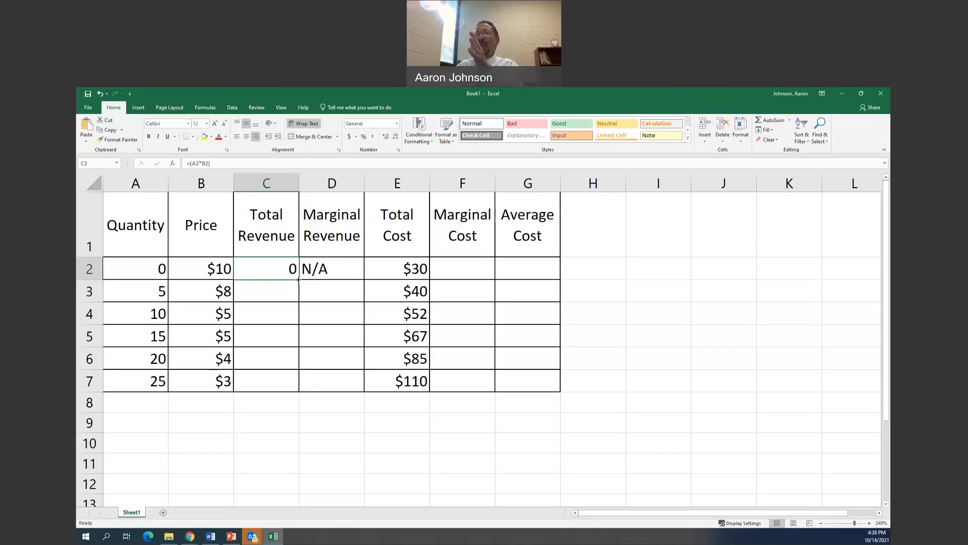
{"action": "left_click_drag", "start_coordinate": [298, 279], "coordinate": [288, 393]}
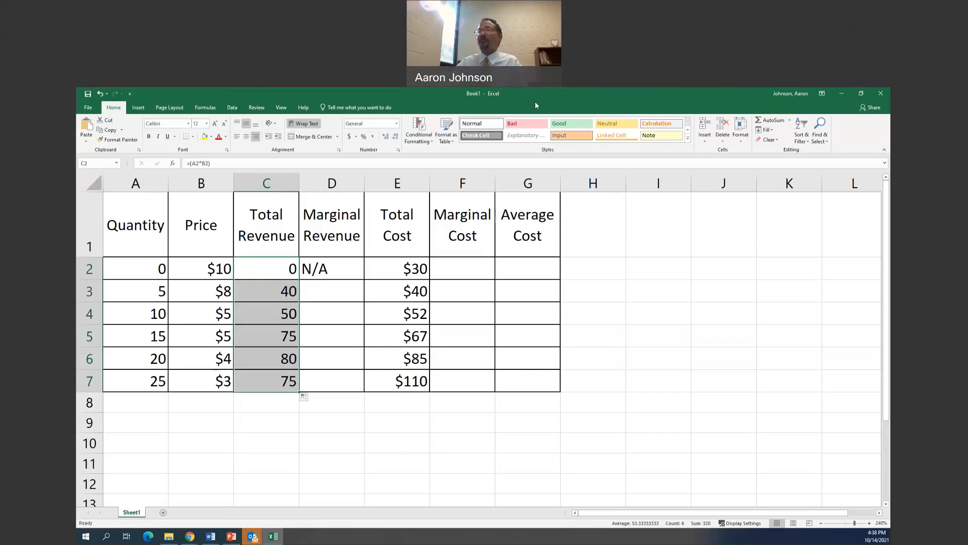
Switch to the OpenStax textbook page in Chrome and find the marginal revenue formula in "Comparing Marginal Revenue and Marginal Costs"
{"action": "key", "text": "alt+Tab"}
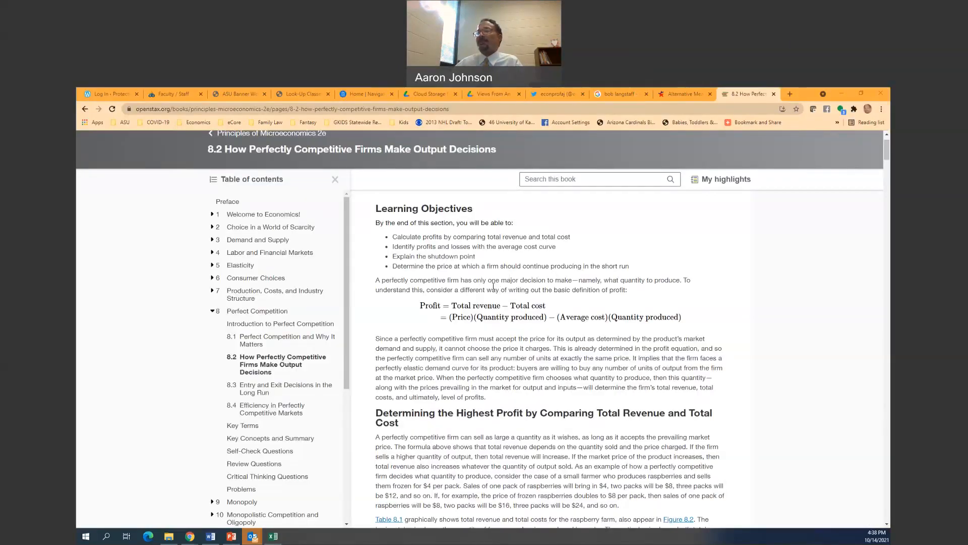
{"action": "scroll", "coordinate": [478, 286], "scroll_direction": "down", "scroll_amount": 15}
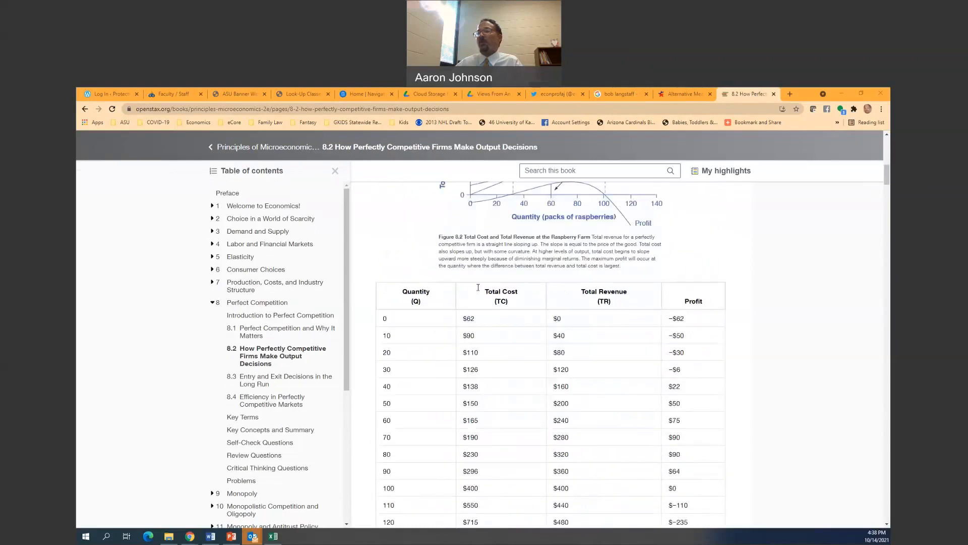
{"action": "scroll", "coordinate": [478, 287], "scroll_direction": "down", "scroll_amount": 10}
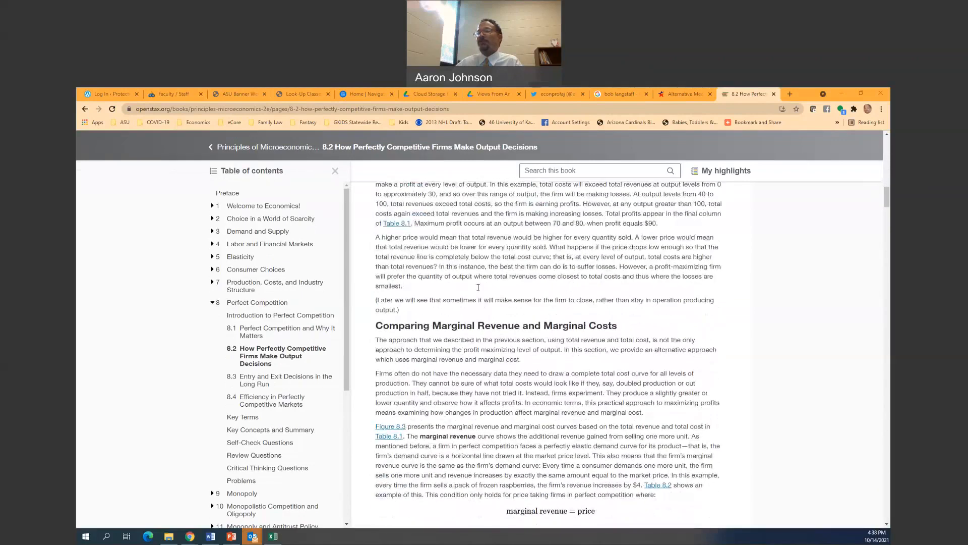
{"action": "scroll", "coordinate": [441, 297], "scroll_direction": "down", "scroll_amount": 3}
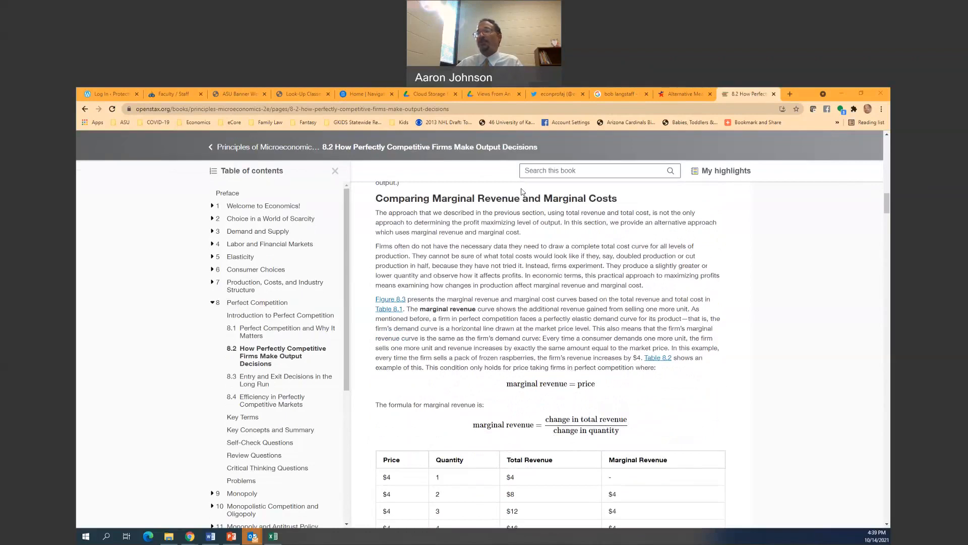
Switch back to the Excel workbook and enter N/A for marginal cost and average cost in F2 and G2
{"action": "left_click", "coordinate": [273, 536]}
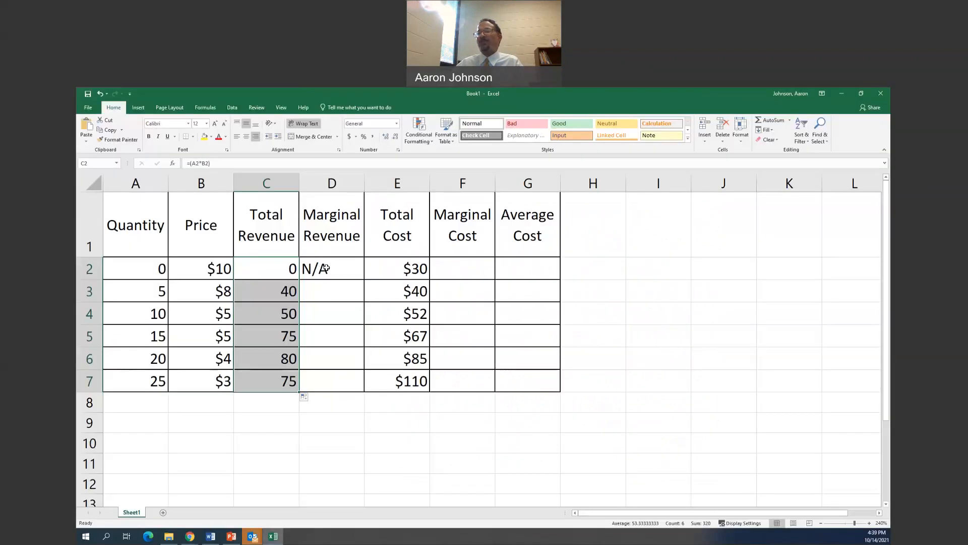
{"action": "left_click", "coordinate": [454, 275]}
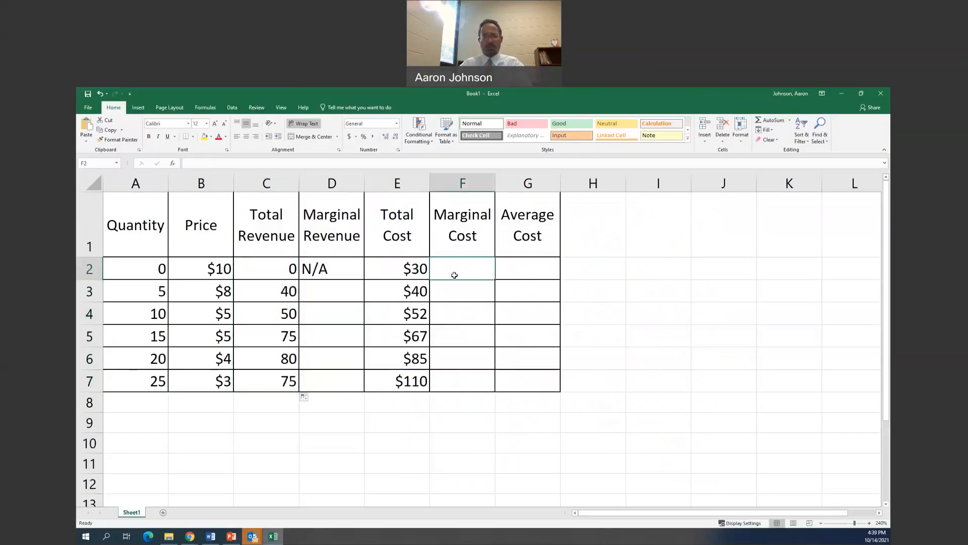
{"action": "type", "text": "N/A"}
{"action": "key", "text": "Tab"}
{"action": "type", "text": "N/A"}
{"action": "key", "text": "Return"}
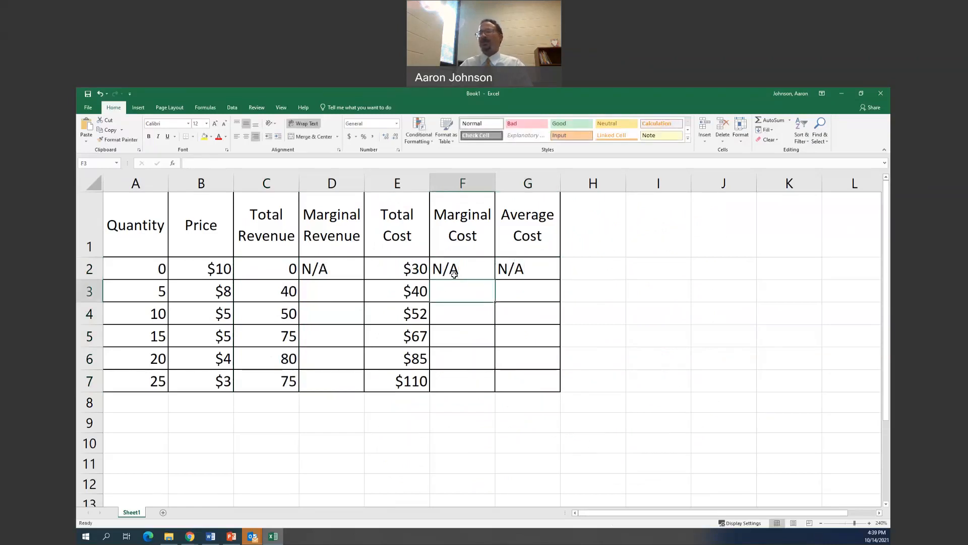
Calculate marginal revenue in D3 with the formula =(C3-C2)/(A3-A2) and fill it down through D7
{"action": "key", "text": "Left"}
{"action": "key", "text": "Left"}
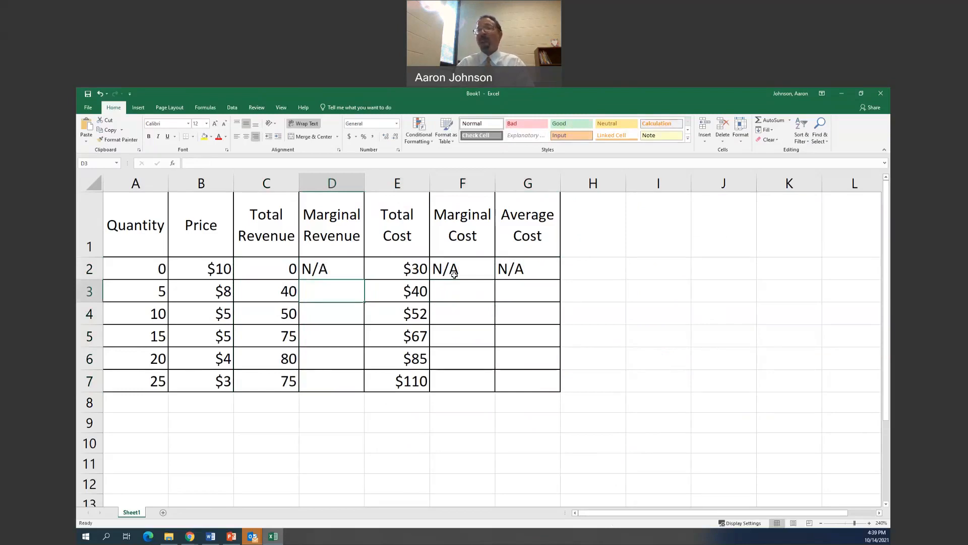
{"action": "type", "text": "=("}
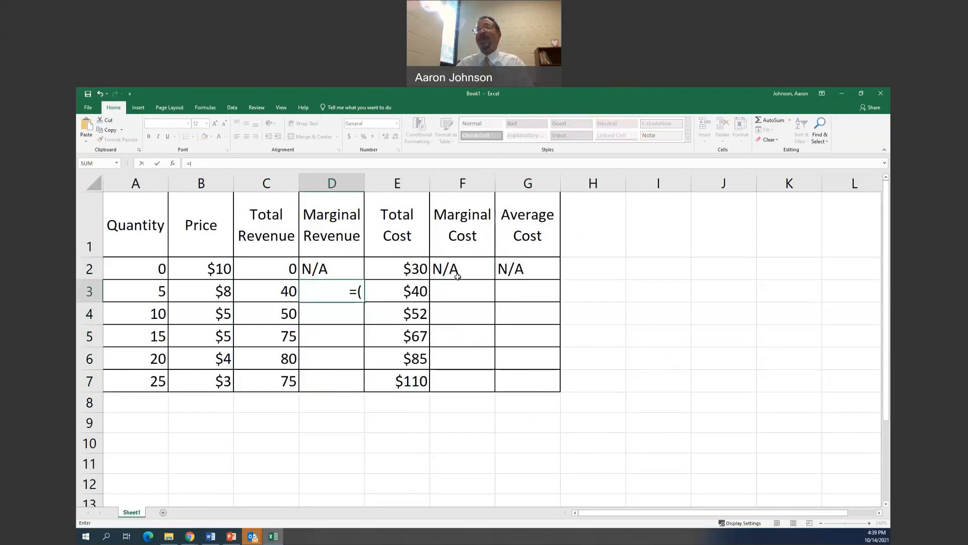
{"action": "left_click", "coordinate": [280, 291]}
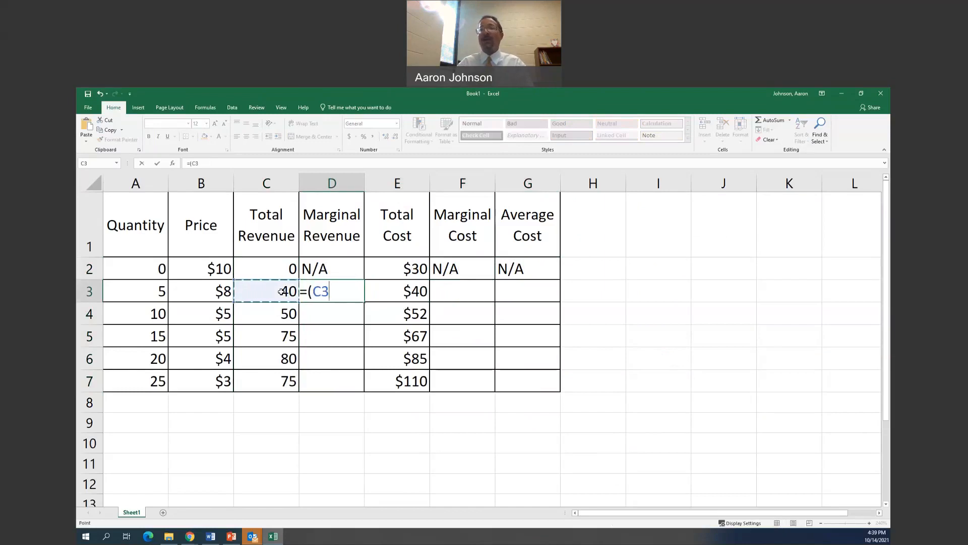
{"action": "type", "text": "-"}
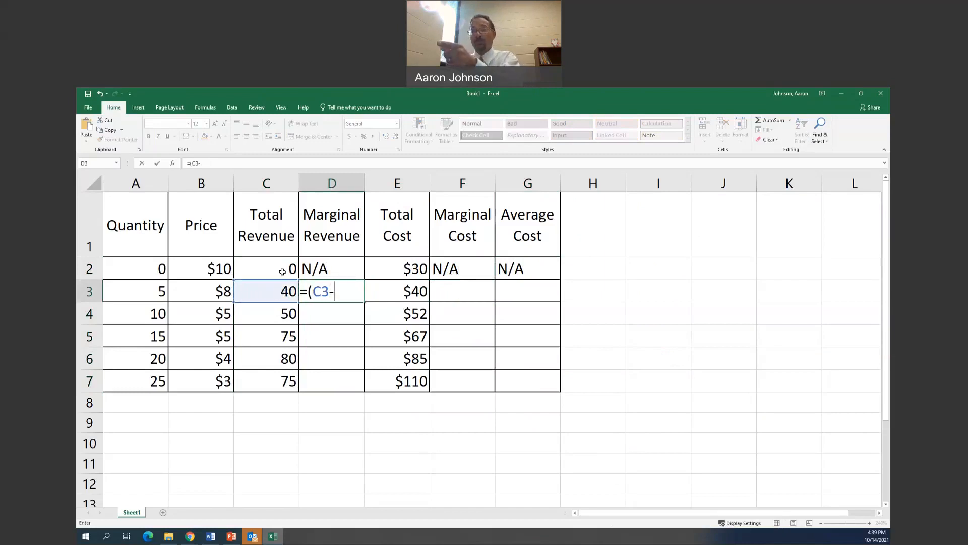
{"action": "left_click", "coordinate": [282, 271]}
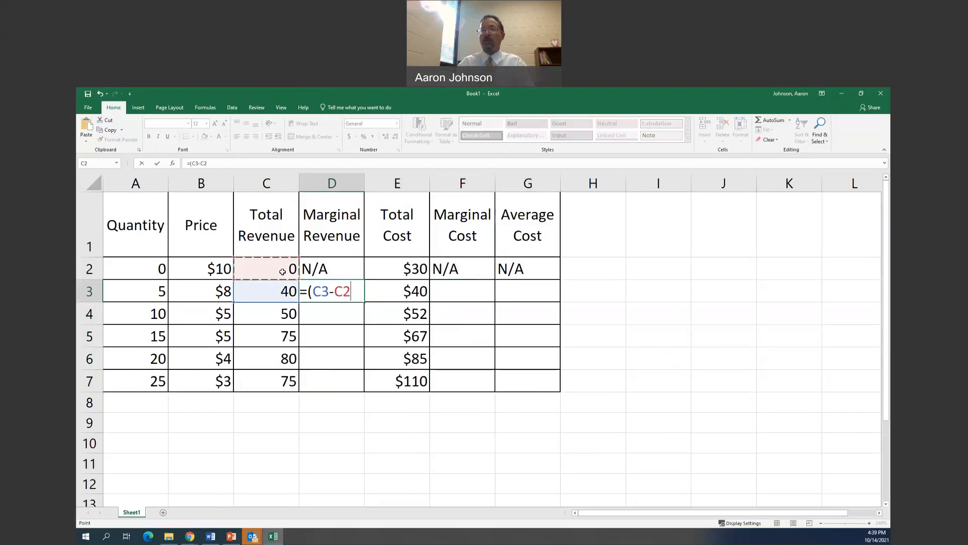
{"action": "type", "text": ")"}
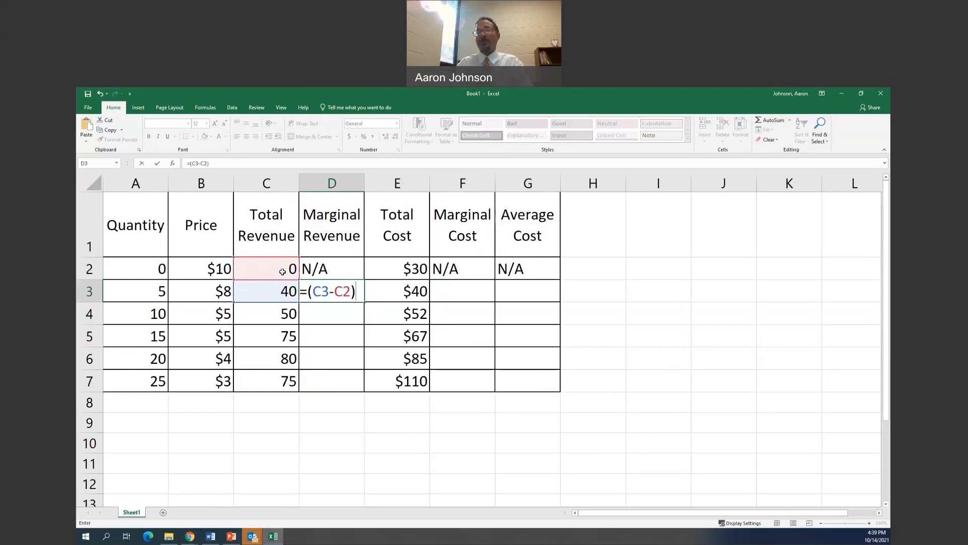
{"action": "type", "text": "/"}
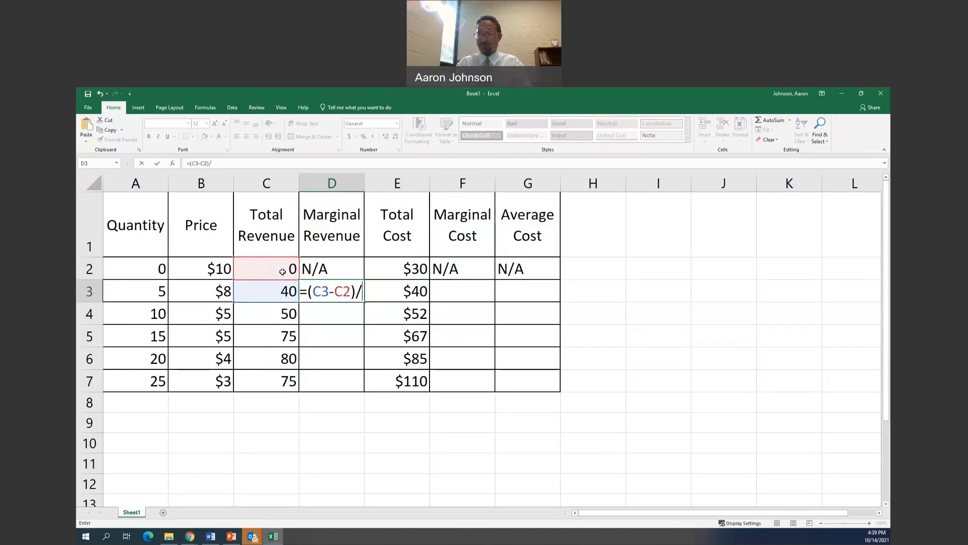
{"action": "type", "text": "("}
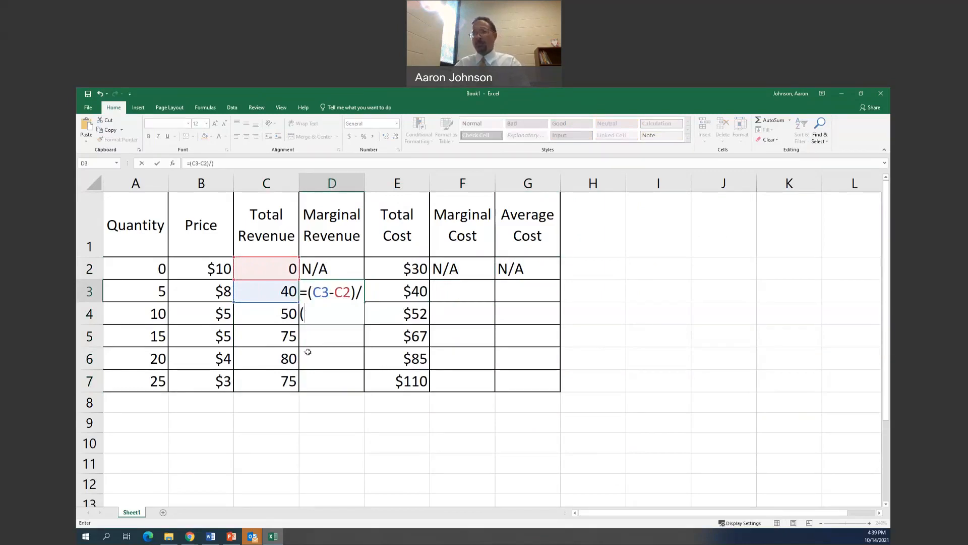
{"action": "left_click", "coordinate": [145, 293]}
{"action": "type", "text": "-"}
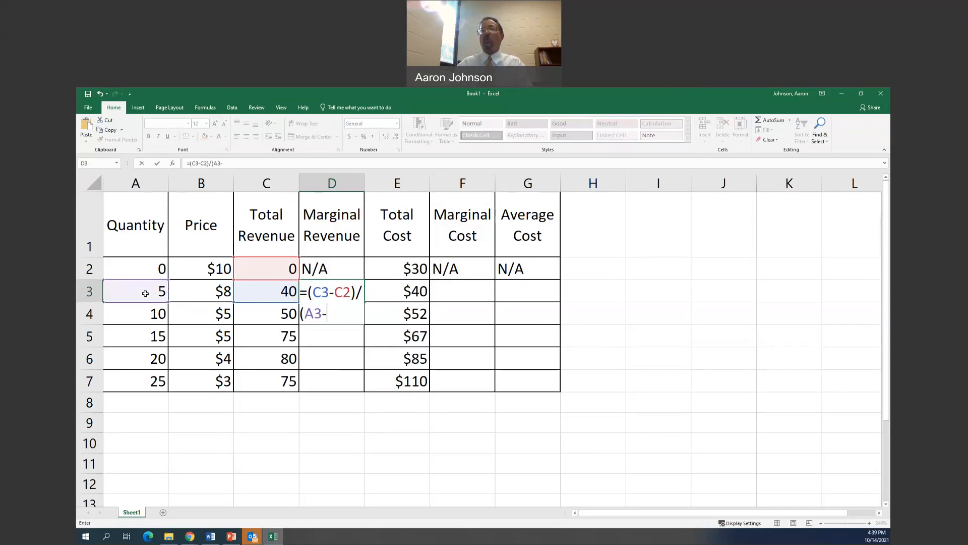
{"action": "left_click", "coordinate": [145, 273]}
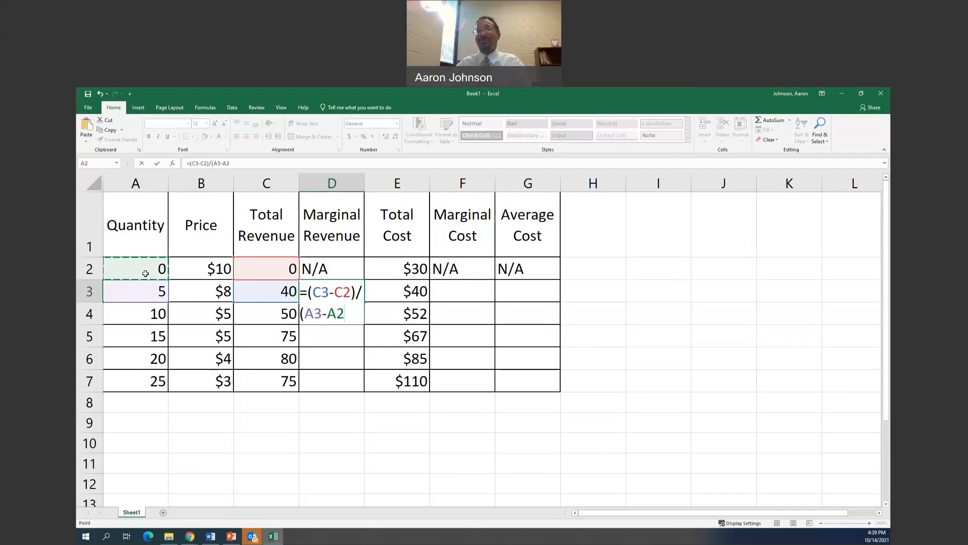
{"action": "type", "text": ")"}
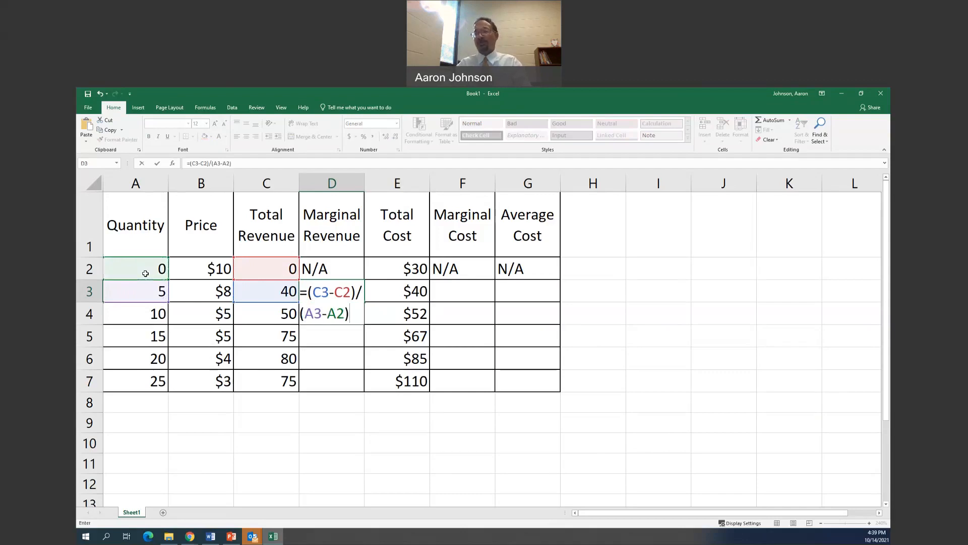
{"action": "key", "text": "Return"}
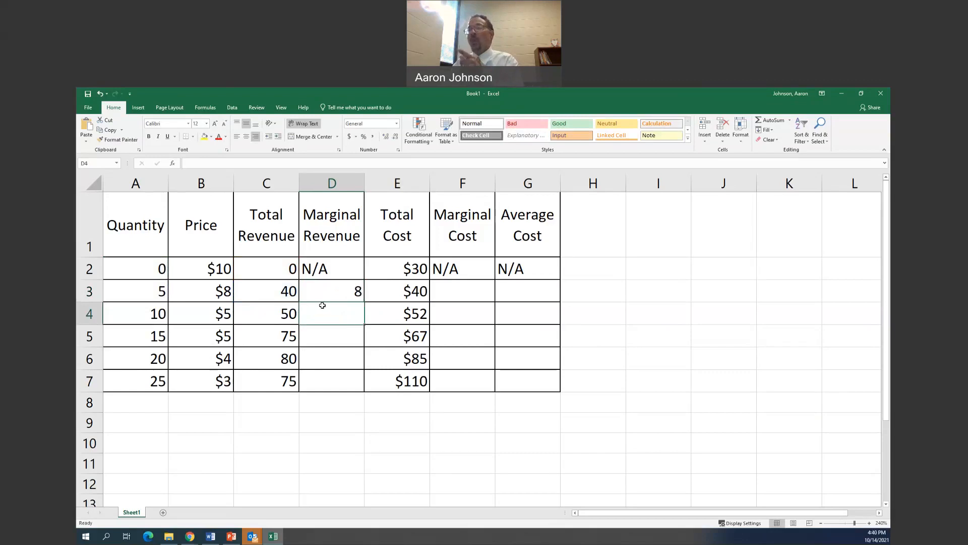
{"action": "left_click", "coordinate": [335, 293]}
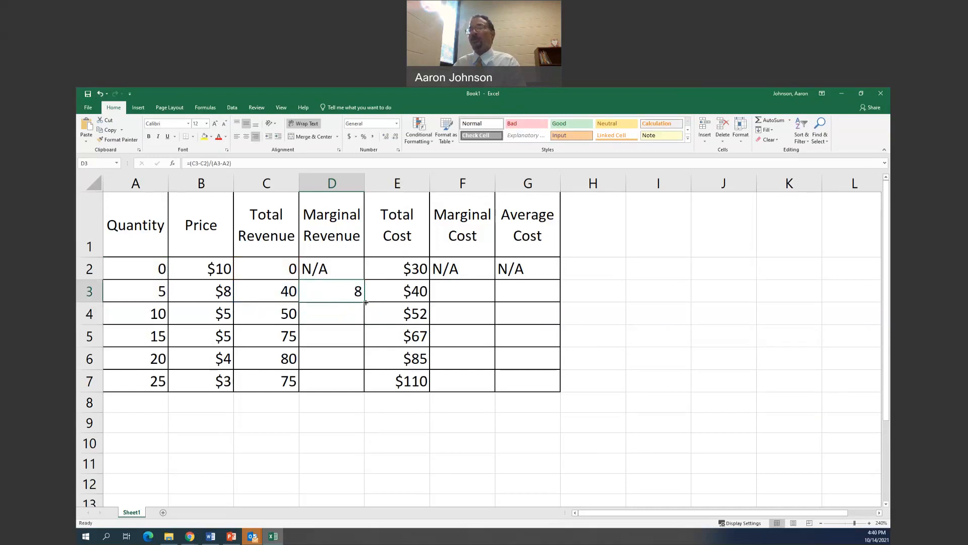
{"action": "left_click_drag", "start_coordinate": [365, 302], "coordinate": [364, 391]}
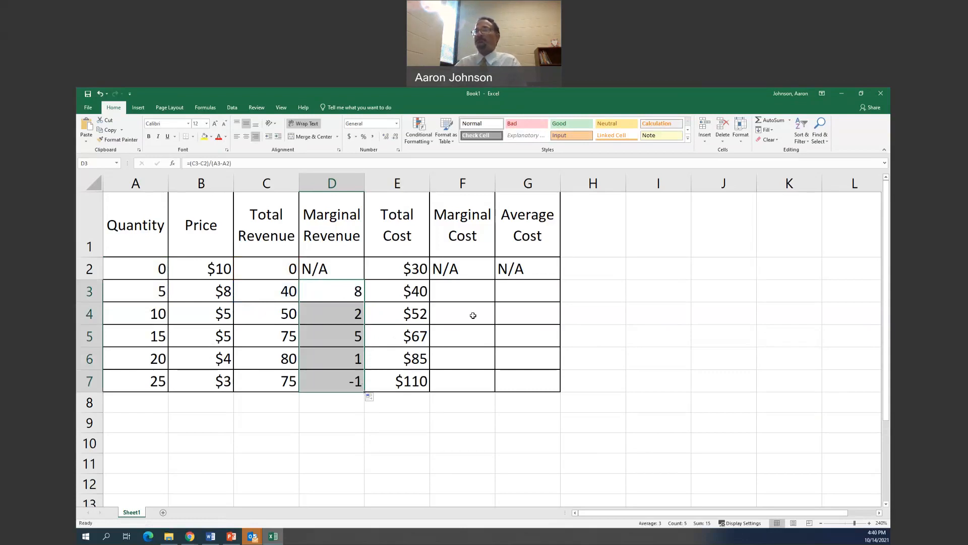
Select F3, then look up the marginal cost formula on the OpenStax section 8.2 page in Chrome
{"action": "left_click", "coordinate": [470, 292]}
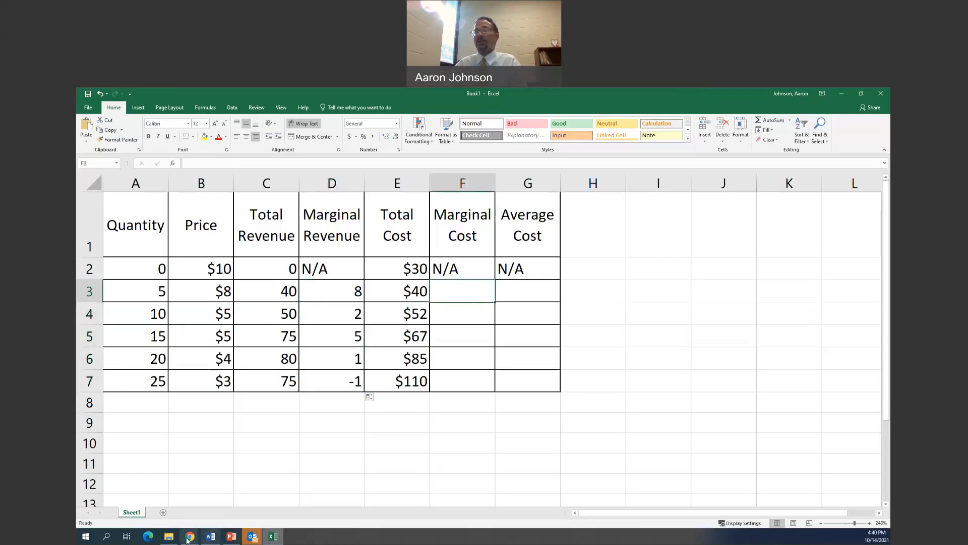
{"action": "mouse_move", "coordinate": [188, 539]}
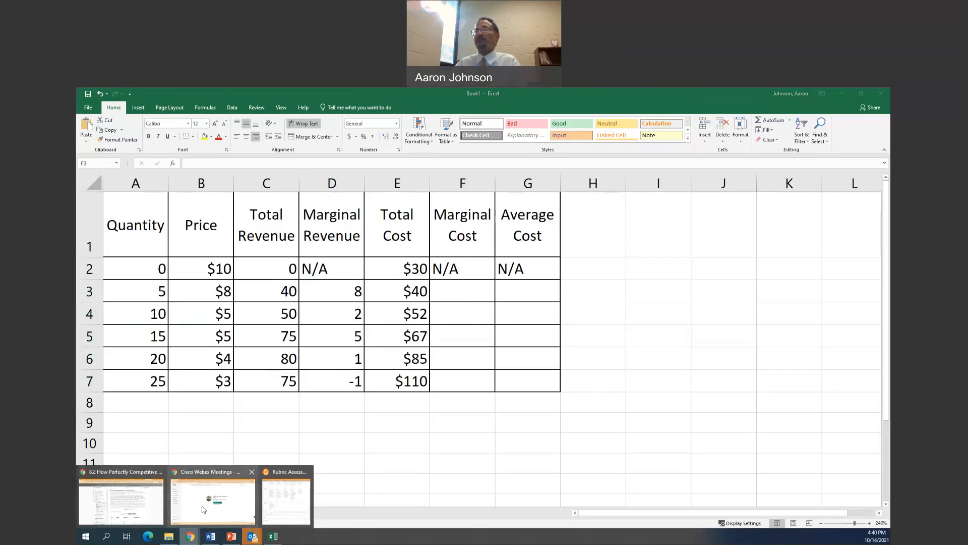
{"action": "left_click", "coordinate": [121, 500]}
{"action": "scroll", "coordinate": [545, 360], "scroll_direction": "down", "scroll_amount": 5}
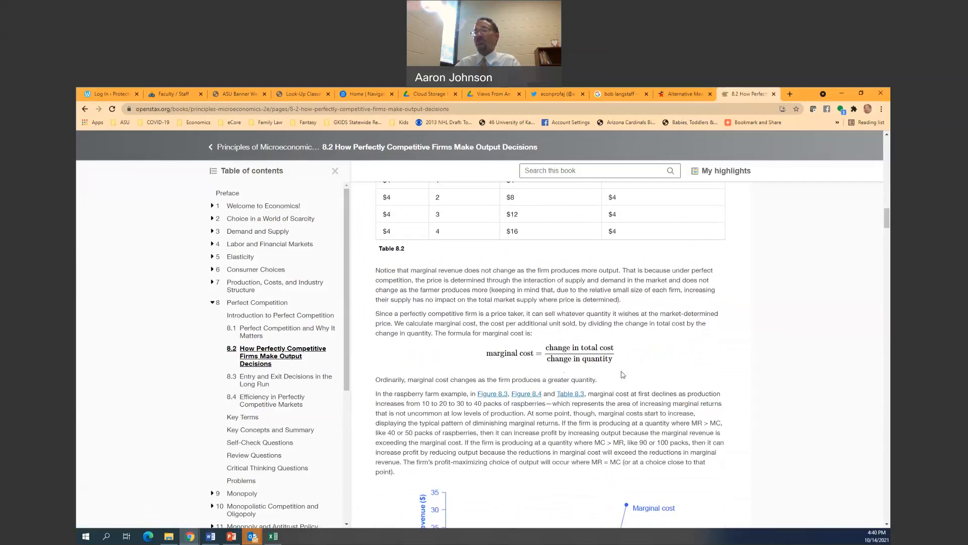
Switch to the Excel workbook, calculate marginal cost in F3 with the formula =(E3-E2)/(A3-A2) and fill it down through F7
{"action": "left_click", "coordinate": [273, 537]}
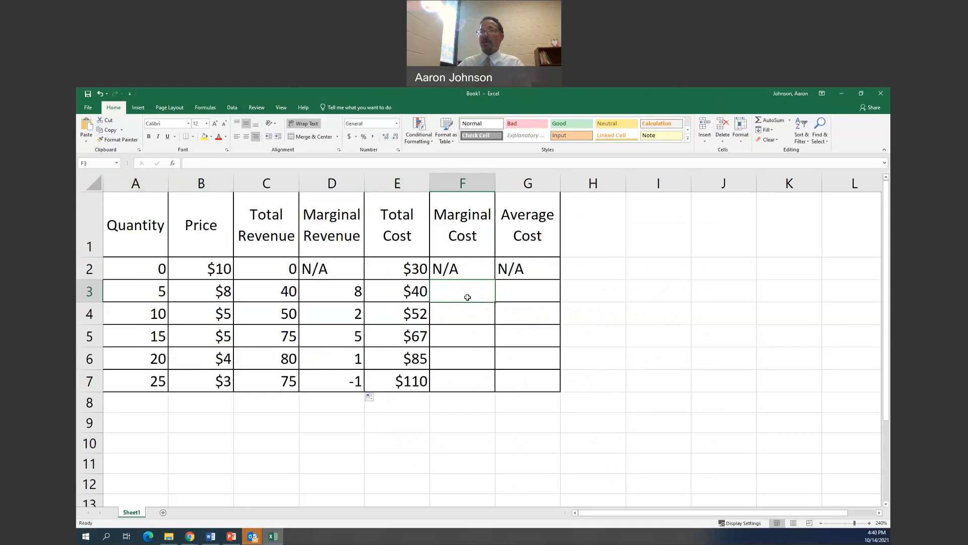
{"action": "type", "text": "=("}
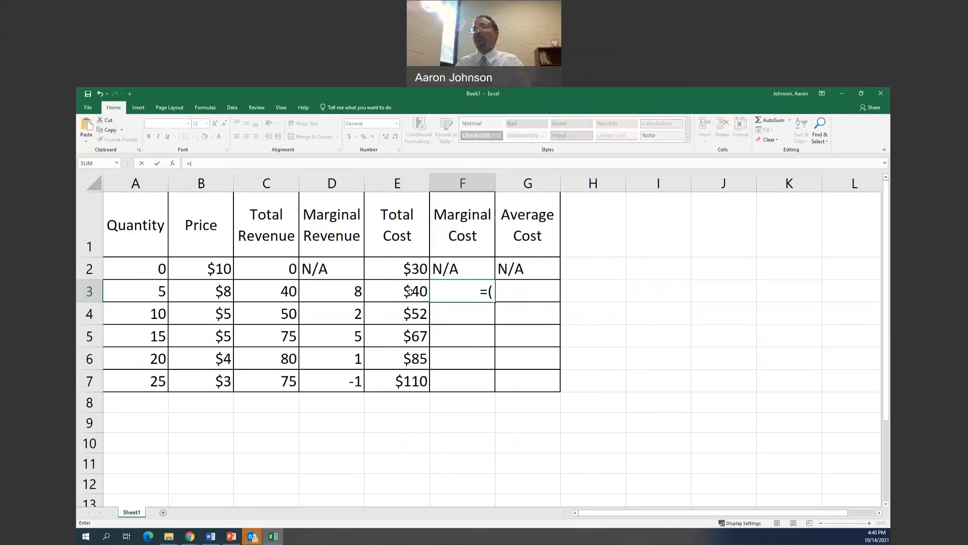
{"action": "left_click", "coordinate": [406, 289]}
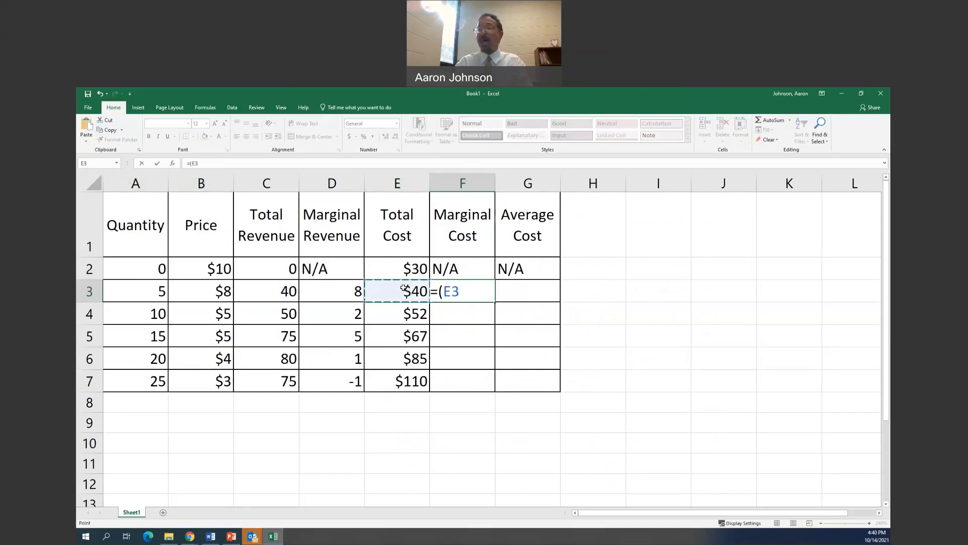
{"action": "type", "text": "-"}
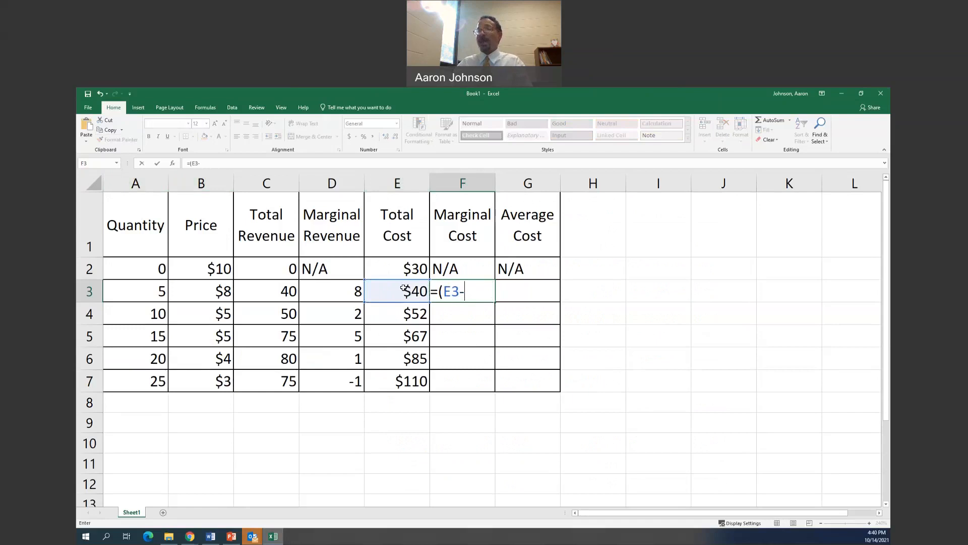
{"action": "left_click", "coordinate": [407, 267]}
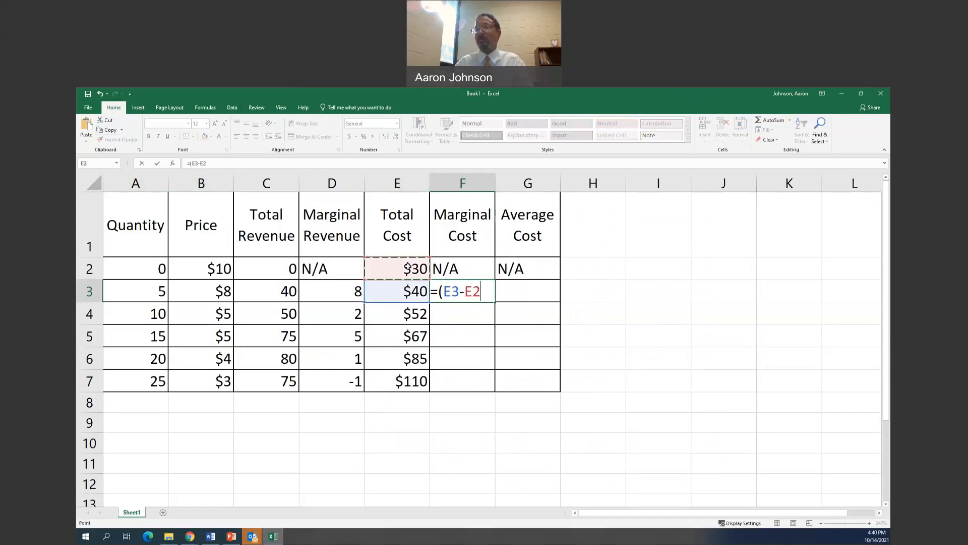
{"action": "type", "text": ")/("}
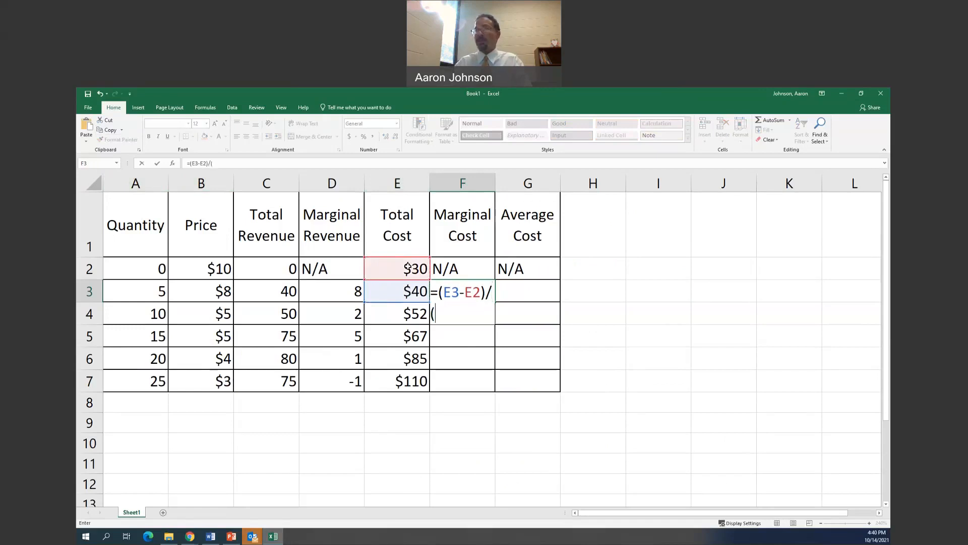
{"action": "left_click", "coordinate": [135, 290]}
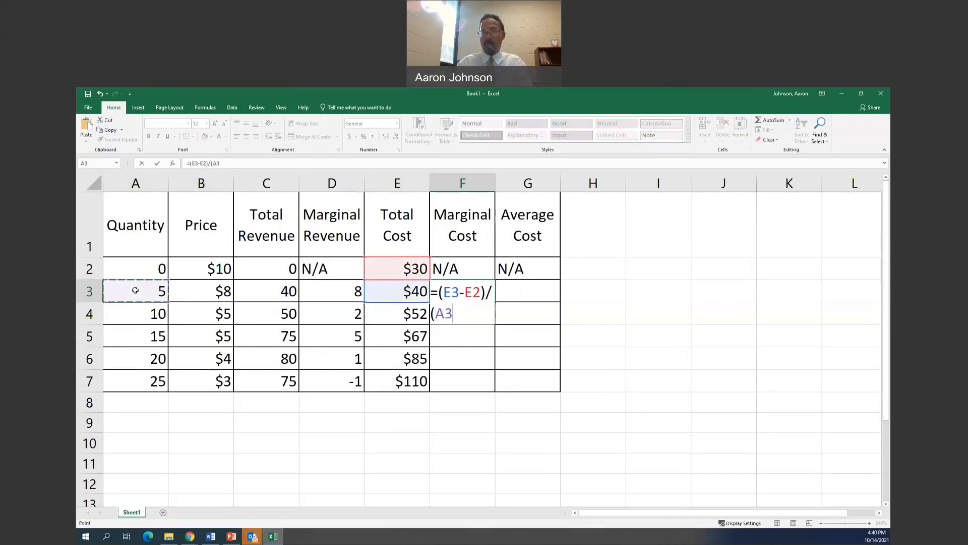
{"action": "type", "text": "-"}
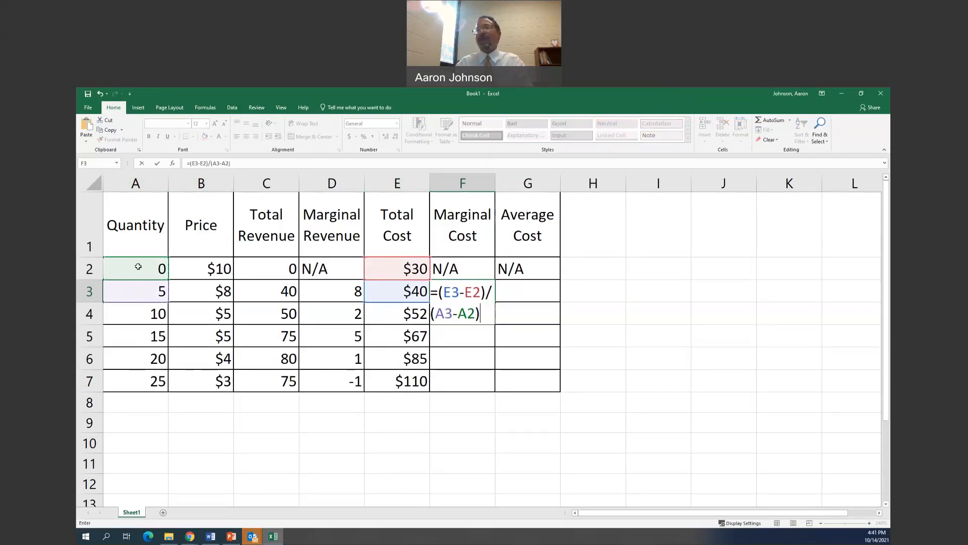
{"action": "key", "text": "Return"}
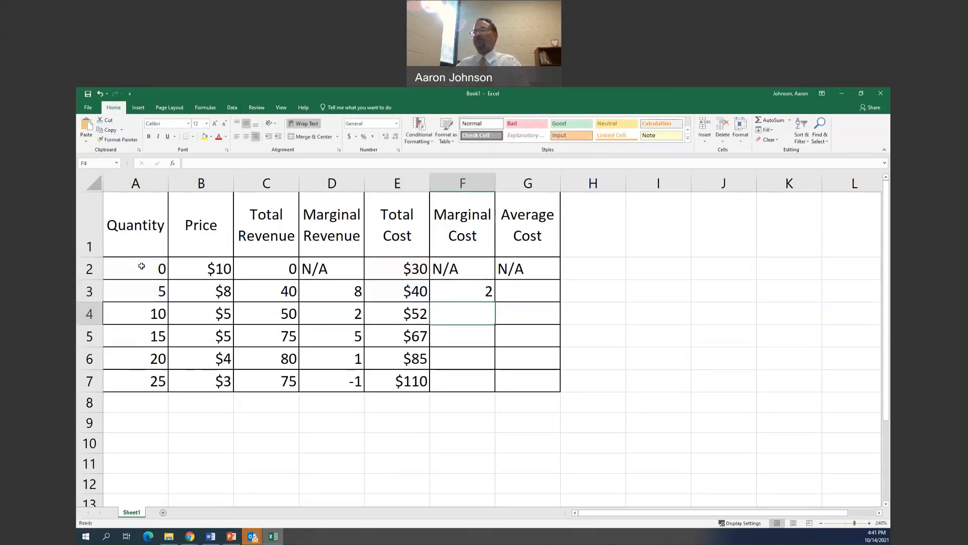
{"action": "left_click", "coordinate": [471, 296]}
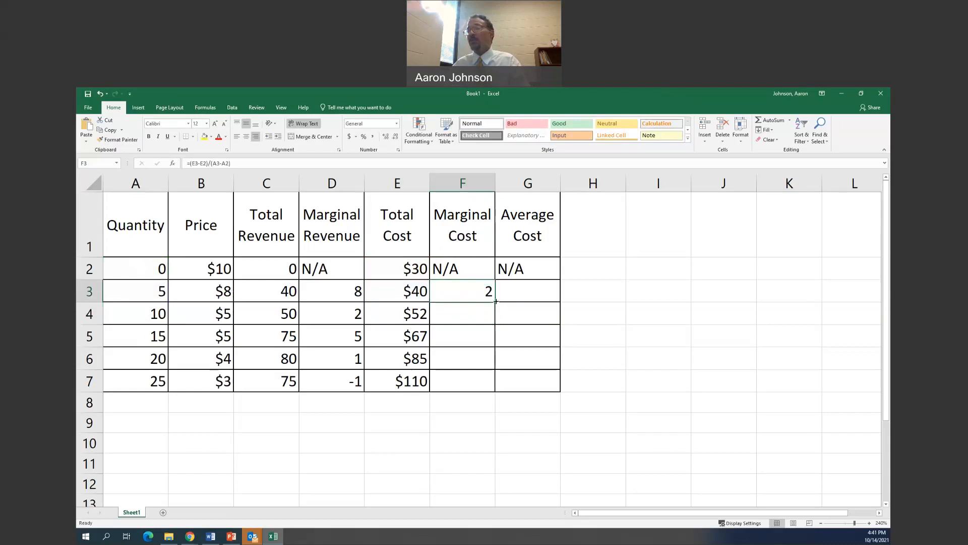
{"action": "left_click_drag", "start_coordinate": [496, 301], "coordinate": [502, 381]}
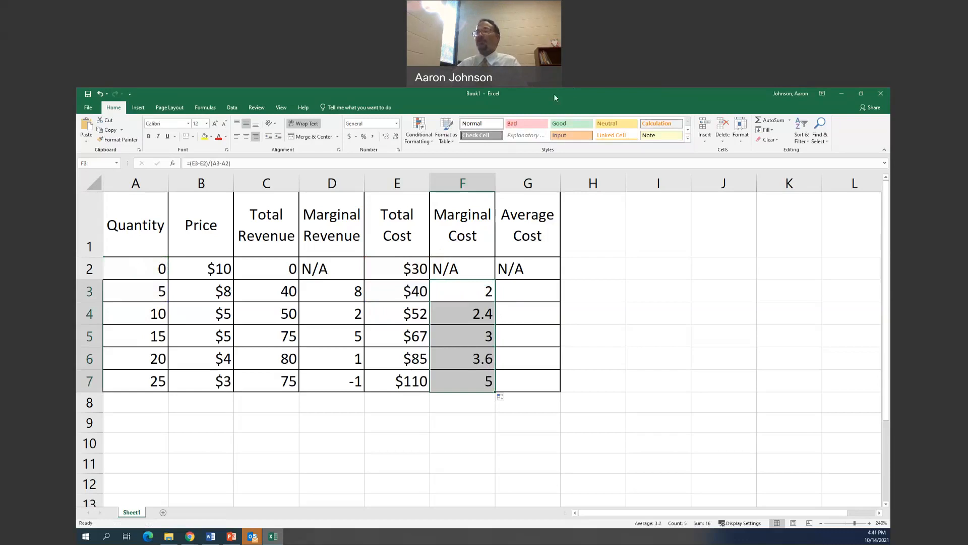
Switch to the OpenStax textbook in Chrome and look up the average cost formula in section 7.3, "Average and Marginal Costs"
{"action": "left_click", "coordinate": [541, 102]}
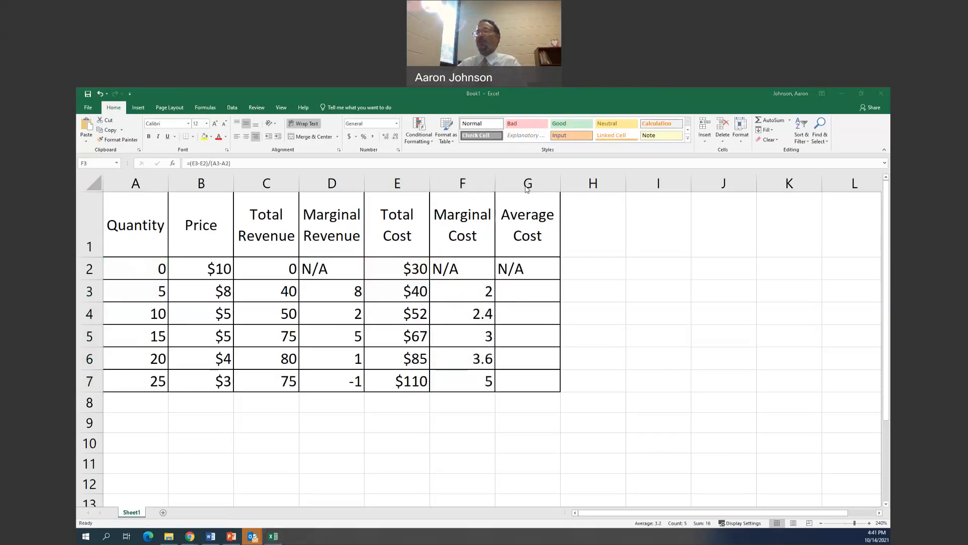
{"action": "key", "text": "alt+Tab"}
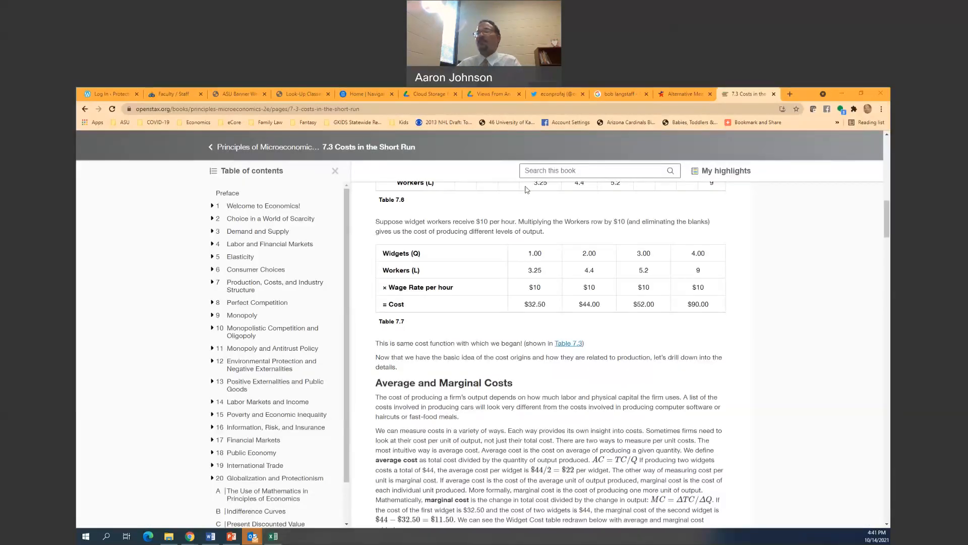
{"action": "left_click", "coordinate": [212, 286]}
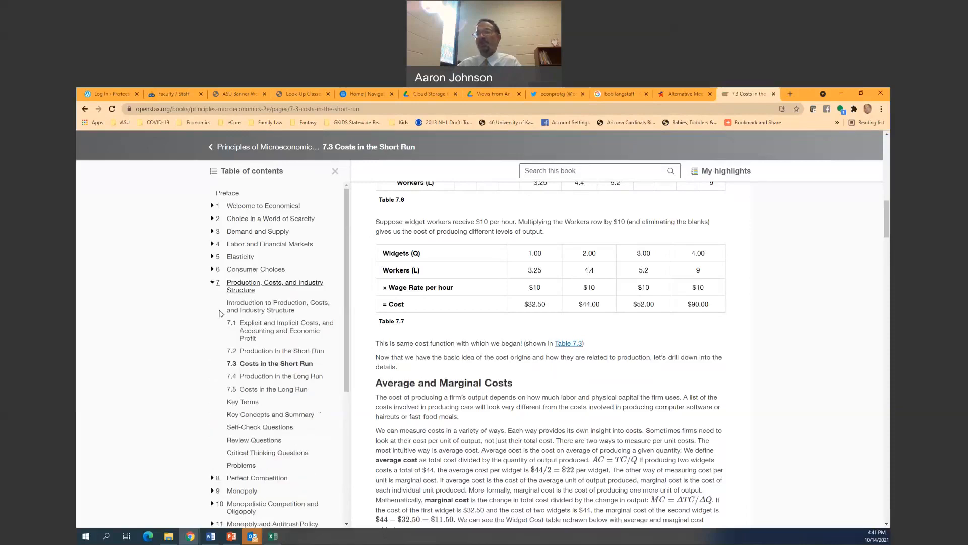
{"action": "left_click", "coordinate": [237, 363]}
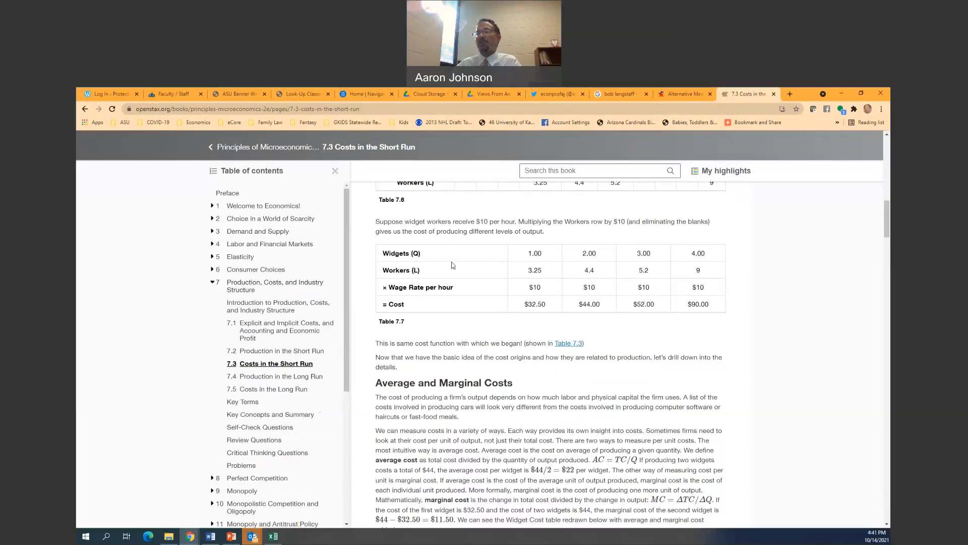
{"action": "scroll", "coordinate": [452, 266], "scroll_direction": "up", "scroll_amount": 6}
{"action": "scroll", "coordinate": [467, 242], "scroll_direction": "down", "scroll_amount": 10}
{"action": "scroll", "coordinate": [421, 273], "scroll_direction": "up", "scroll_amount": 2}
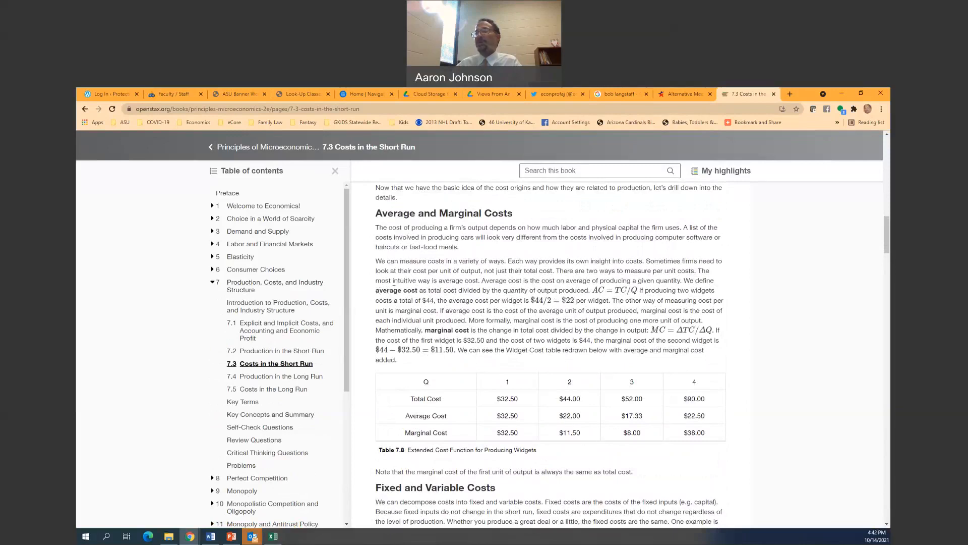
{"action": "left_click_drag", "start_coordinate": [593, 289], "coordinate": [639, 290]}
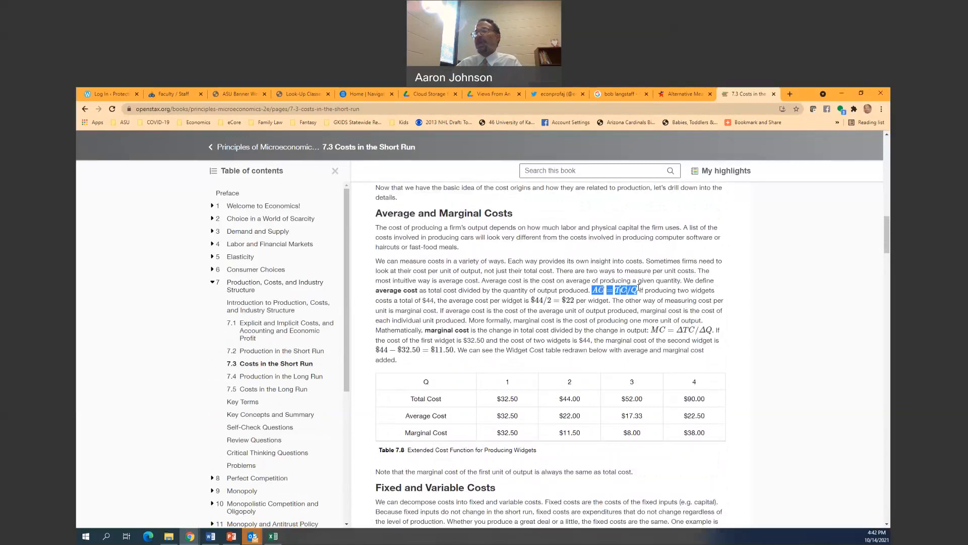
{"action": "left_click", "coordinate": [593, 318]}
Switch back to the Excel workbook, calculate average cost in G3 with the formula =E3/A3 and fill it down through G7
{"action": "left_click", "coordinate": [273, 535]}
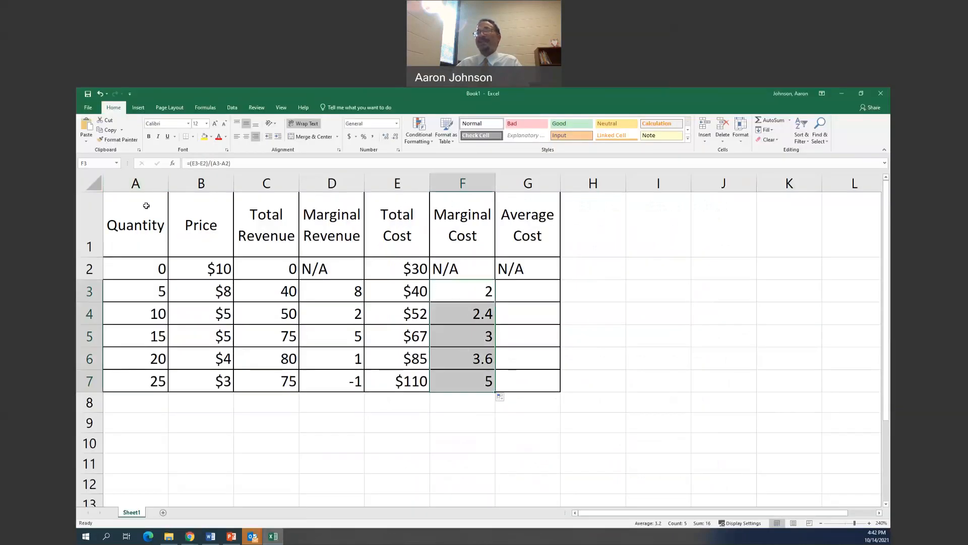
{"action": "left_click", "coordinate": [530, 299]}
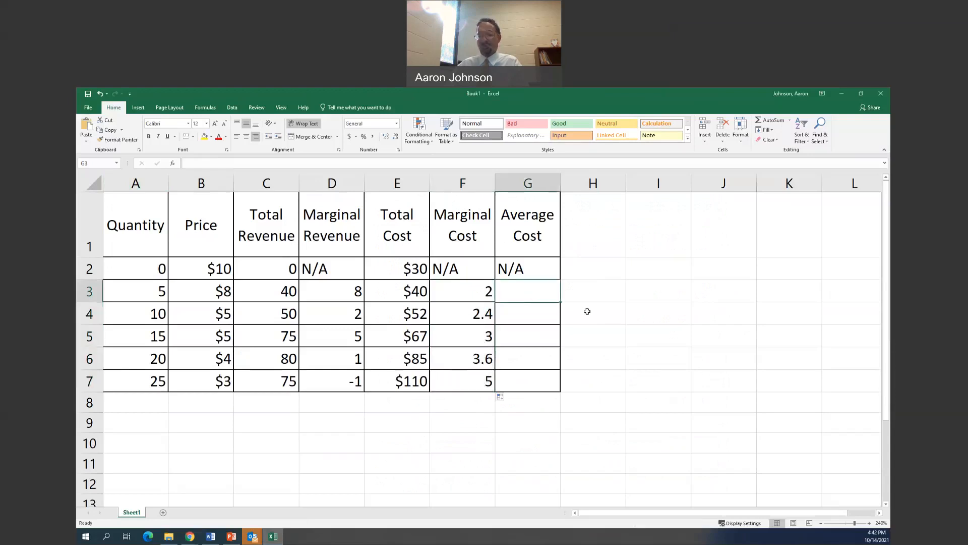
{"action": "type", "text": "="}
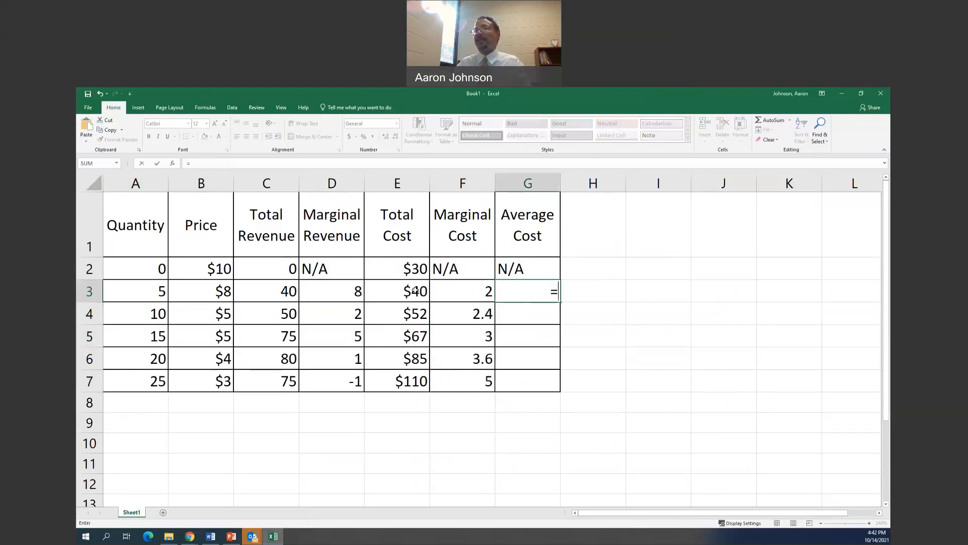
{"action": "left_click", "coordinate": [413, 290]}
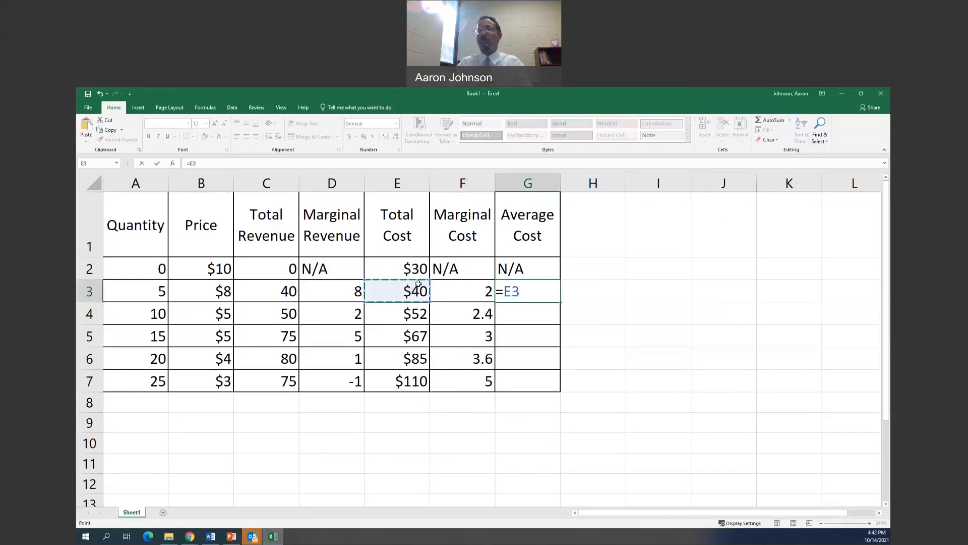
{"action": "type", "text": "/"}
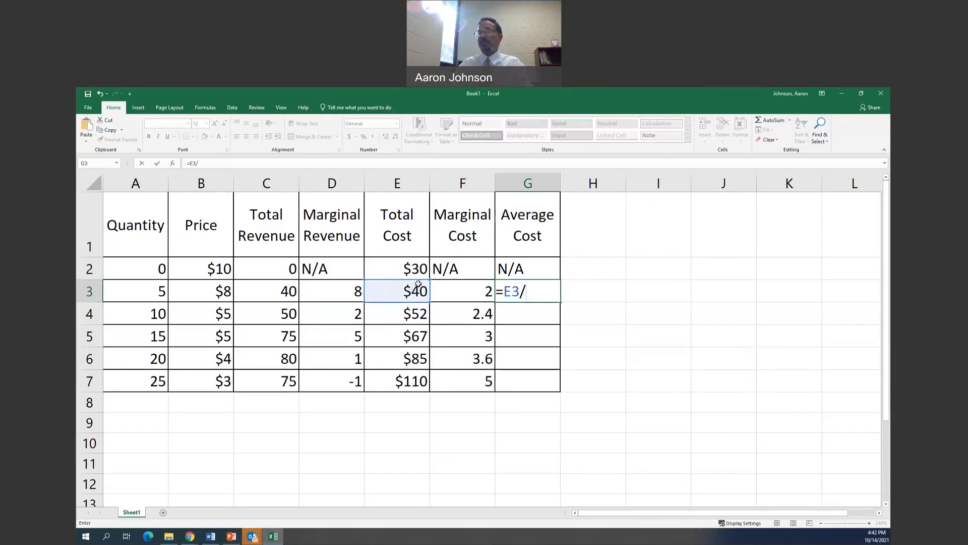
{"action": "left_click", "coordinate": [161, 291]}
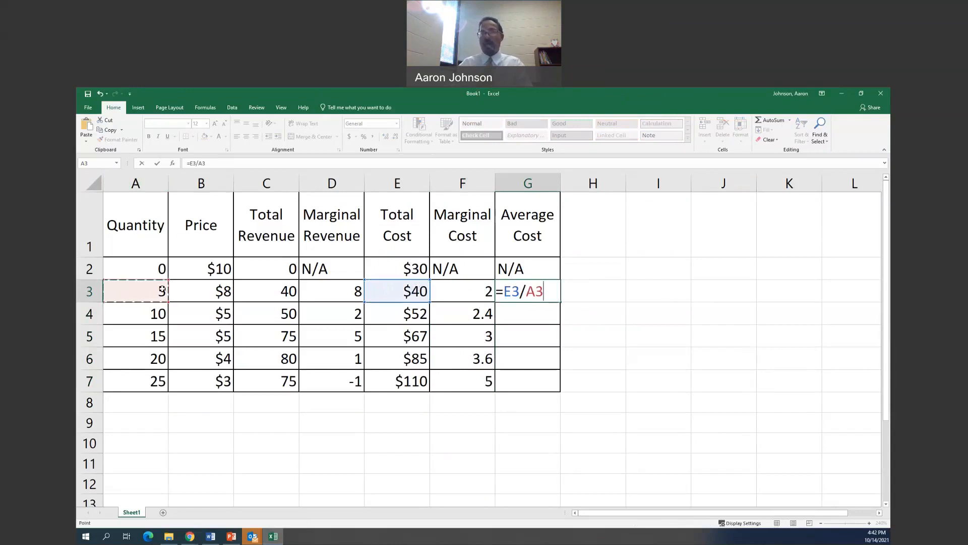
{"action": "key", "text": "Return"}
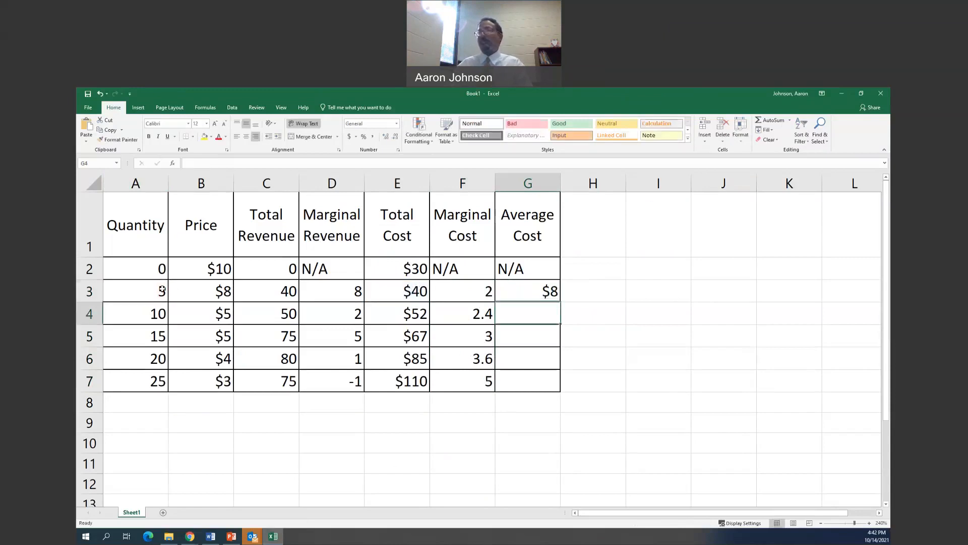
{"action": "left_click", "coordinate": [543, 294]}
{"action": "left_click_drag", "start_coordinate": [562, 301], "coordinate": [555, 383]}
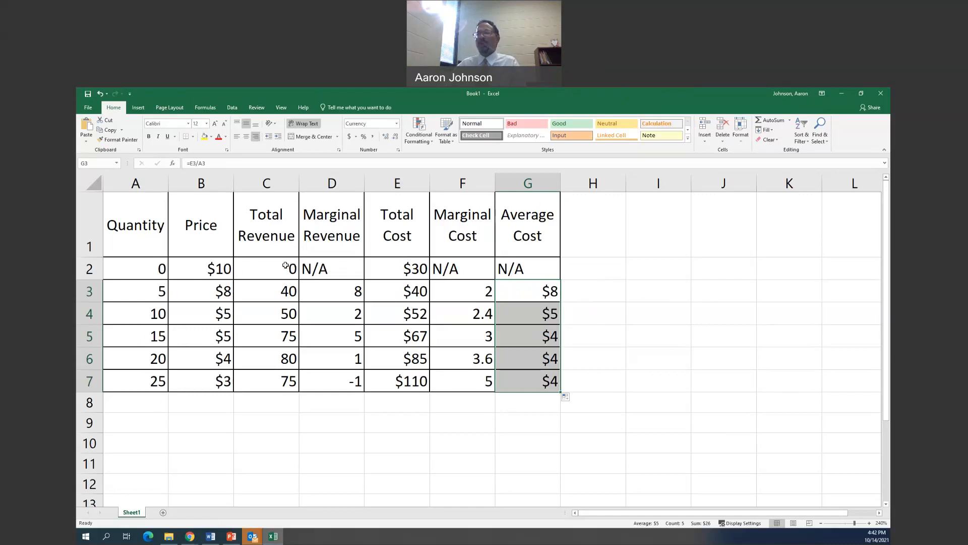
Try replacing the quantities in A3 through A7 with 1, 2, 3, 4 and 5
{"action": "left_click", "coordinate": [212, 273]}
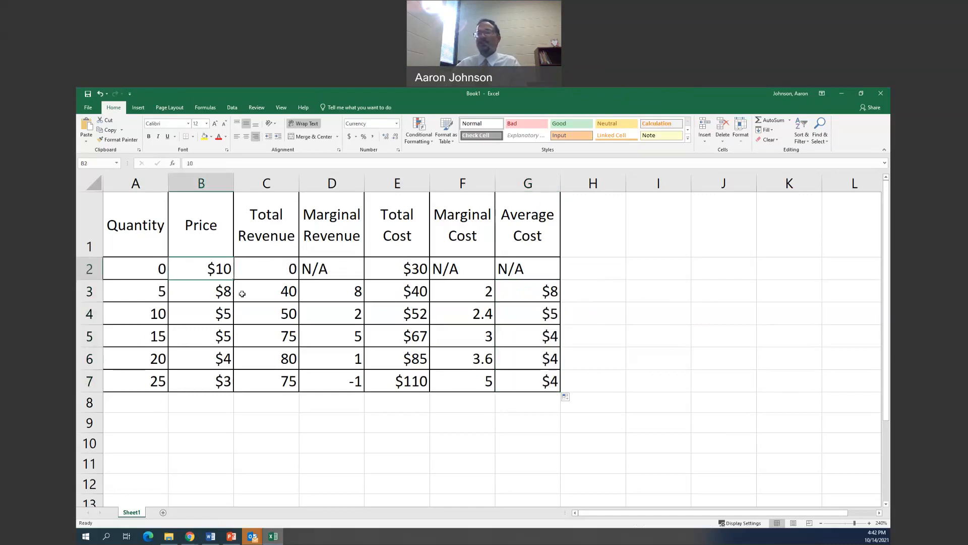
{"action": "left_click", "coordinate": [146, 271]}
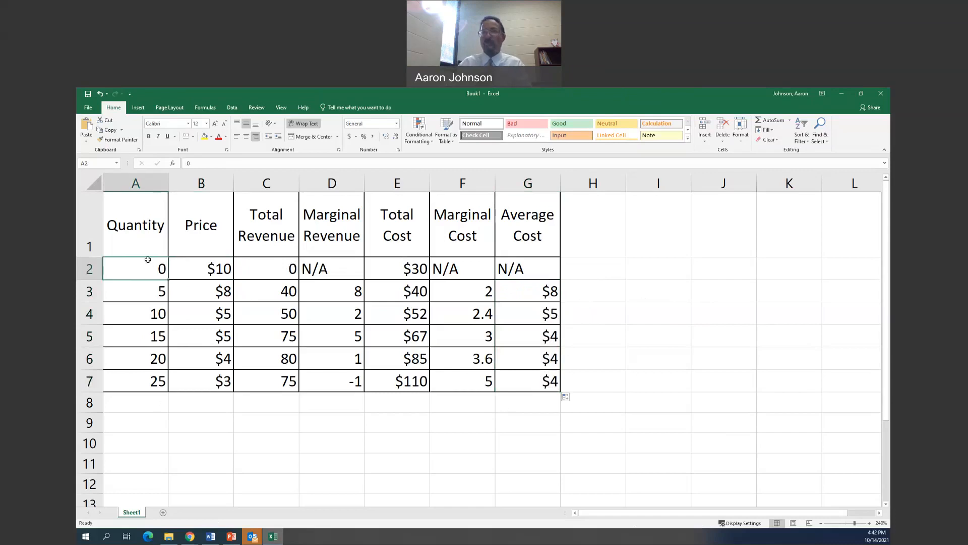
{"action": "key", "text": "Down"}
{"action": "type", "text": "1"}
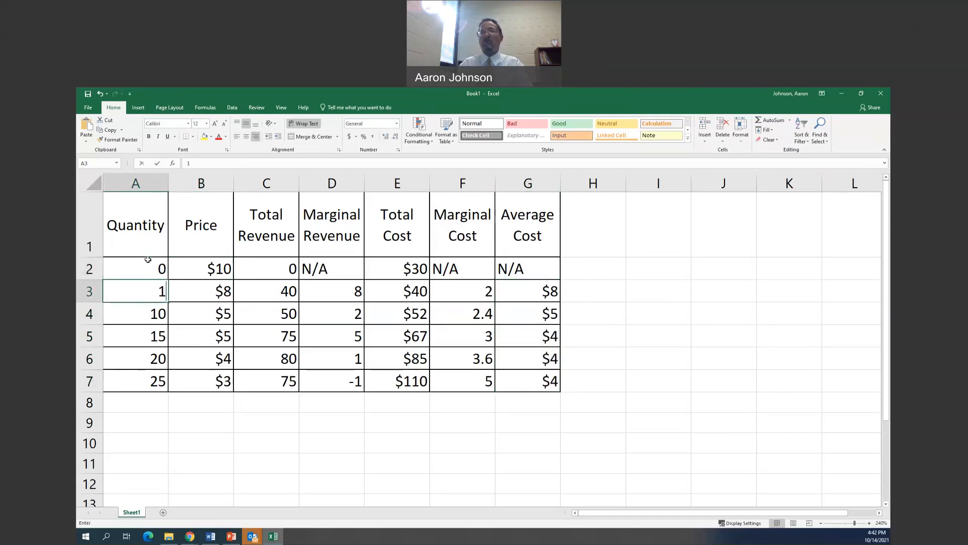
{"action": "key", "text": "Return"}
{"action": "type", "text": "2"}
{"action": "key", "text": "Return"}
{"action": "type", "text": "3"}
{"action": "key", "text": "Return"}
{"action": "type", "text": "4"}
{"action": "key", "text": "Return"}
{"action": "type", "text": "5"}
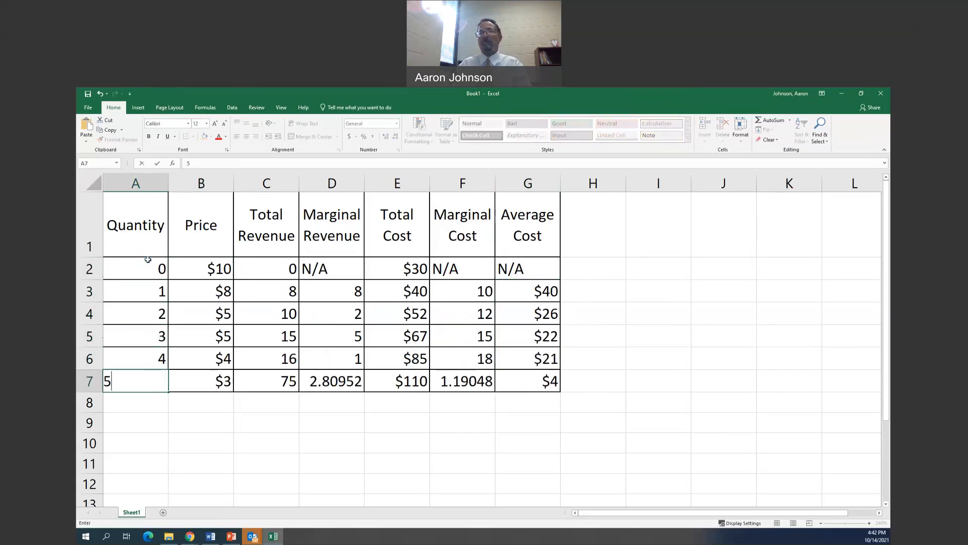
{"action": "key", "text": "Return"}
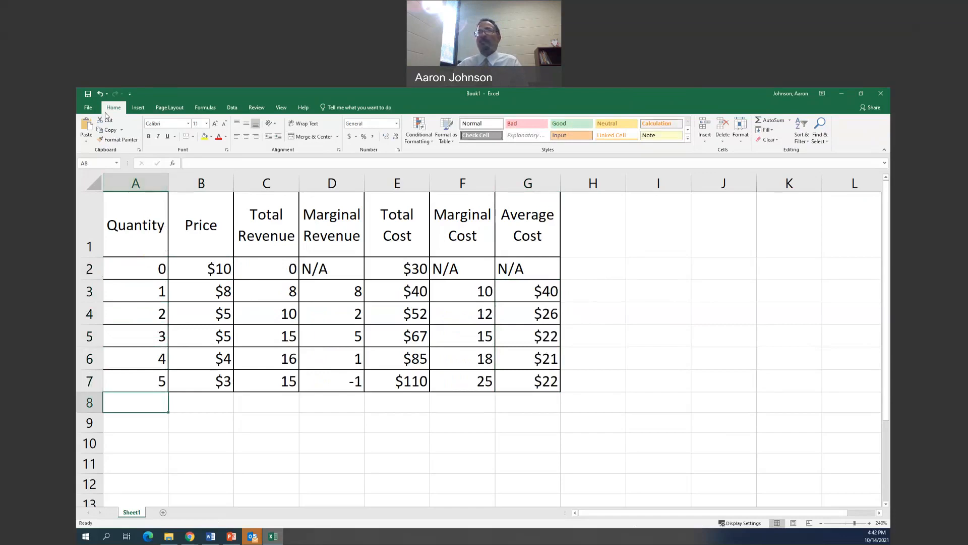
Undo the five quantity changes in A3 through A7
{"action": "left_click", "coordinate": [99, 95]}
{"action": "left_click", "coordinate": [98, 96]}
{"action": "left_click", "coordinate": [99, 96]}
{"action": "left_click", "coordinate": [99, 96]}
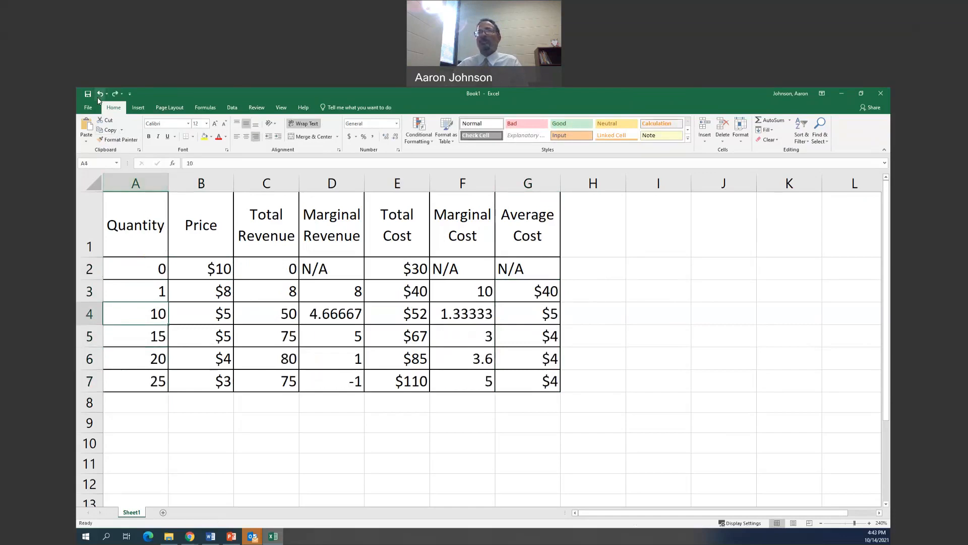
{"action": "left_click", "coordinate": [99, 96]}
Try replacing the prices in B2 through B7 with 12, 10, 8, 6, 5 and 4
{"action": "left_click", "coordinate": [215, 272]}
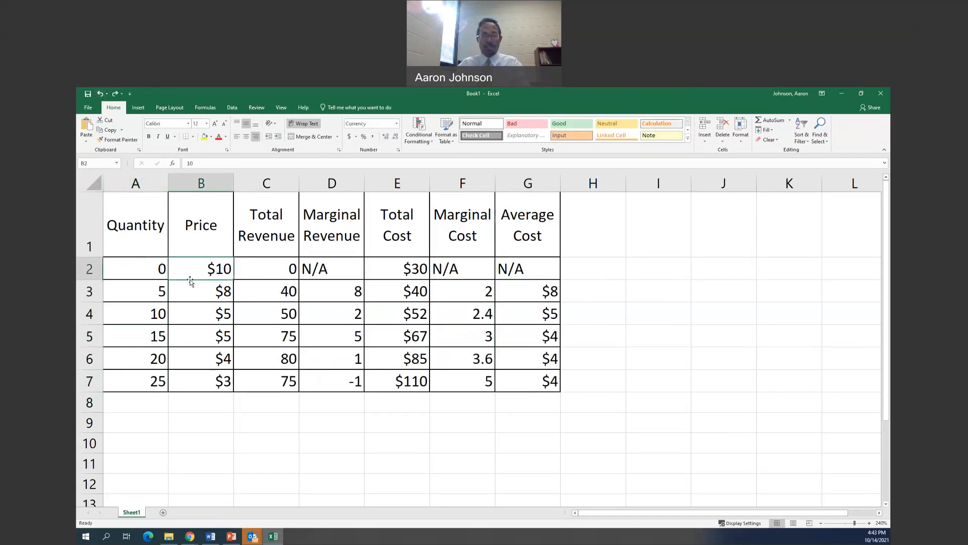
{"action": "type", "text": "12"}
{"action": "key", "text": "Return"}
{"action": "type", "text": "1"}
{"action": "key", "text": "Return"}
{"action": "type", "text": "8"}
{"action": "key", "text": "Return"}
{"action": "type", "text": "6"}
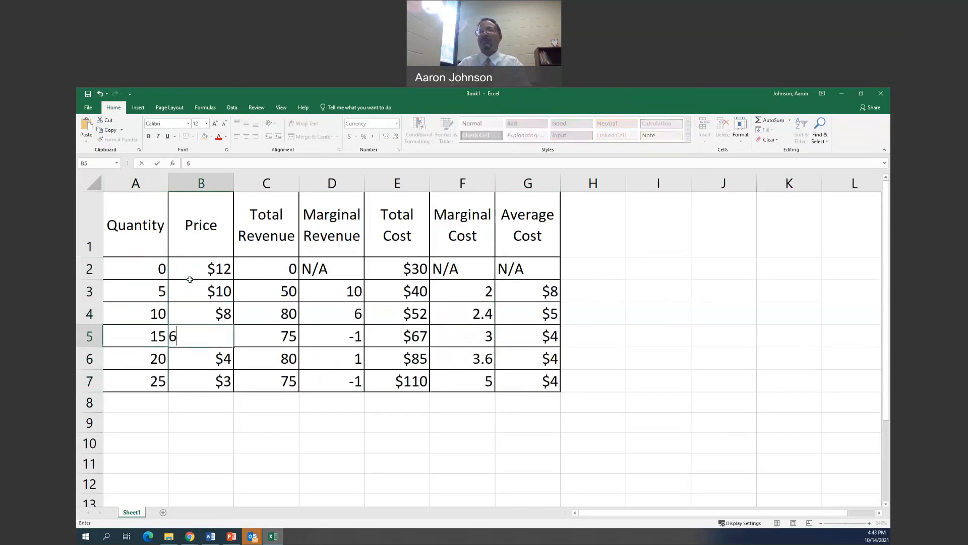
{"action": "key", "text": "Return"}
{"action": "type", "text": "4"}
{"action": "key", "text": "BackSpace"}
{"action": "type", "text": "5"}
{"action": "key", "text": "Return"}
{"action": "type", "text": "4"}
{"action": "key", "text": "Return"}
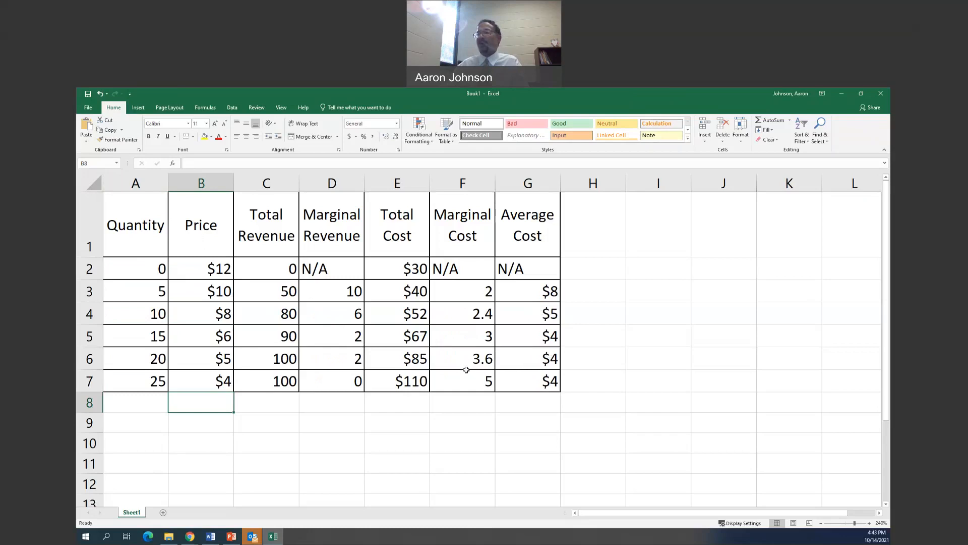
Try replacing the total costs in E2 through E7 with 40, 50, 62, 77, 89 and 120
{"action": "left_click", "coordinate": [409, 272]}
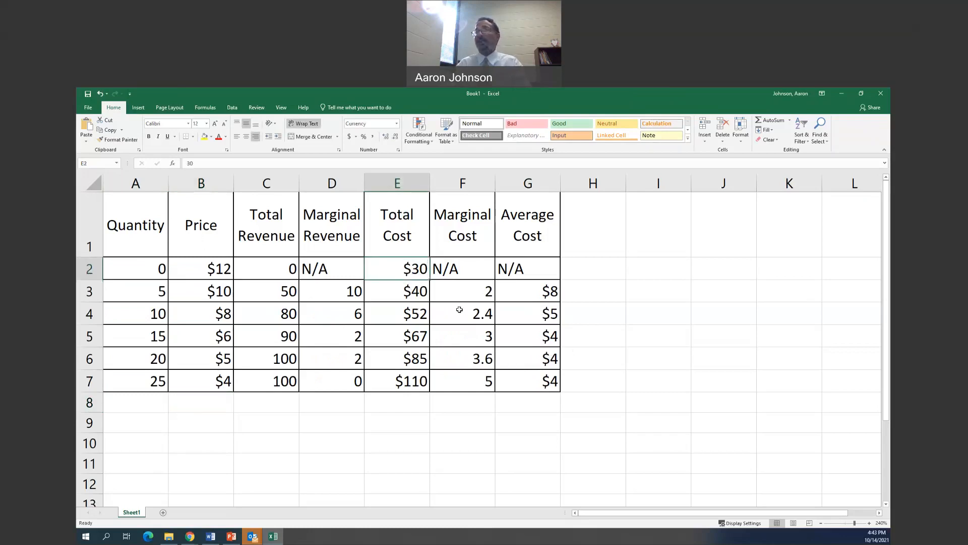
{"action": "type", "text": "40"}
{"action": "key", "text": "Return"}
{"action": "type", "text": "50"}
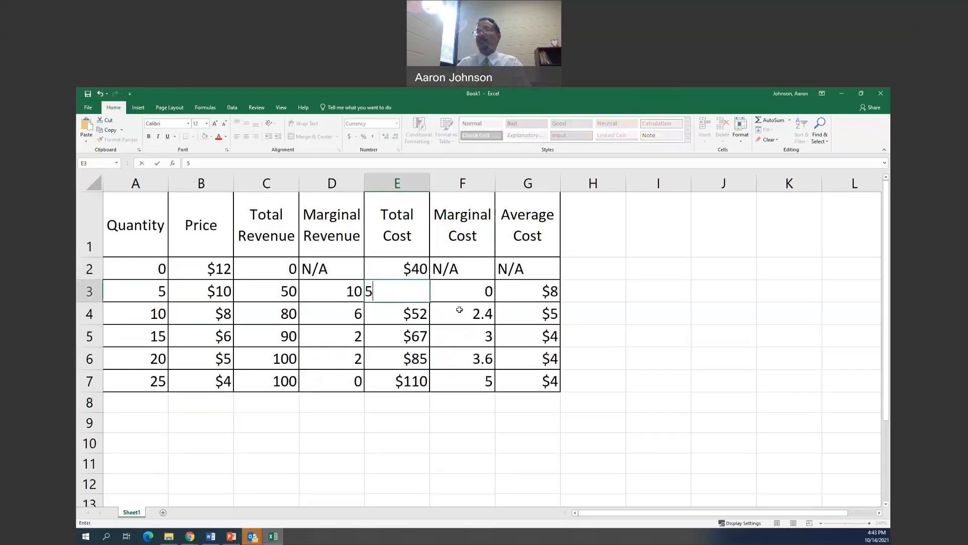
{"action": "key", "text": "Return"}
{"action": "type", "text": "4"}
{"action": "key", "text": "BackSpace"}
{"action": "type", "text": "62"}
{"action": "key", "text": "Return"}
{"action": "type", "text": "77"}
{"action": "key", "text": "Return"}
{"action": "type", "text": "8"}
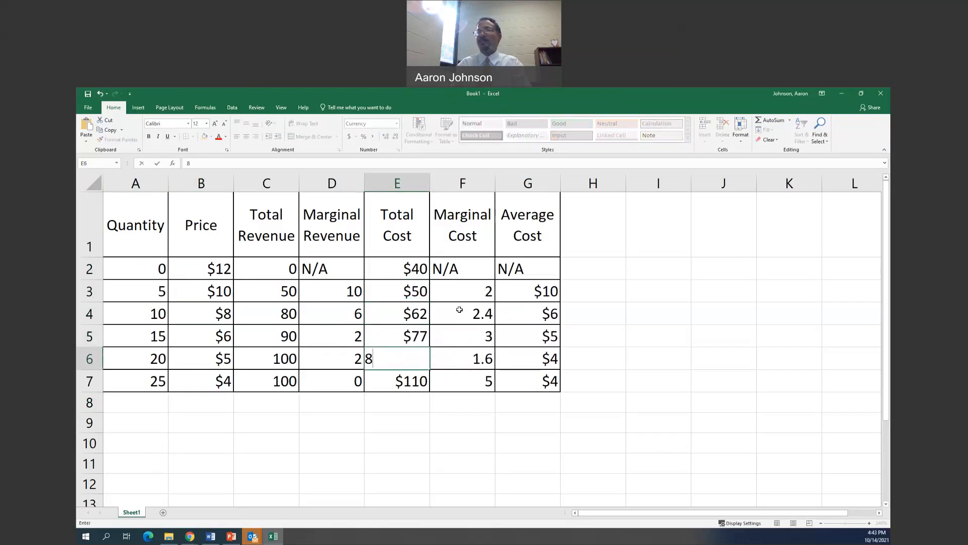
{"action": "type", "text": "9"}
{"action": "key", "text": "Return"}
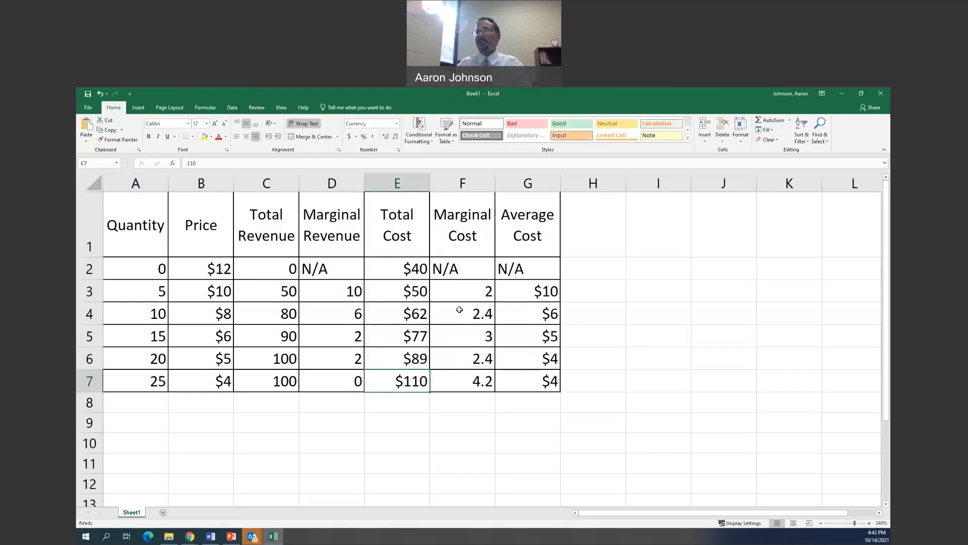
{"action": "type", "text": "120"}
{"action": "key", "text": "Return"}
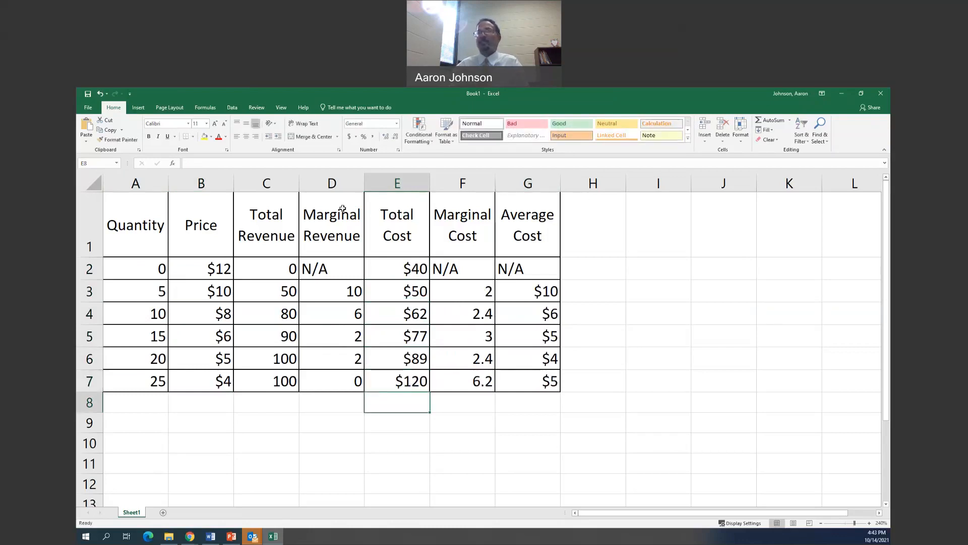
Undo all the total cost and price changes in columns E and B
{"action": "left_click", "coordinate": [100, 94]}
{"action": "left_click", "coordinate": [100, 94]}
{"action": "left_click", "coordinate": [100, 93]}
{"action": "left_click", "coordinate": [100, 94]}
{"action": "left_click", "coordinate": [100, 94]}
{"action": "left_click", "coordinate": [100, 93]}
{"action": "left_click", "coordinate": [101, 94]}
{"action": "left_click", "coordinate": [100, 94]}
{"action": "left_click", "coordinate": [100, 94]}
{"action": "left_click", "coordinate": [100, 94]}
{"action": "left_click", "coordinate": [100, 94]}
{"action": "left_click", "coordinate": [100, 94]}
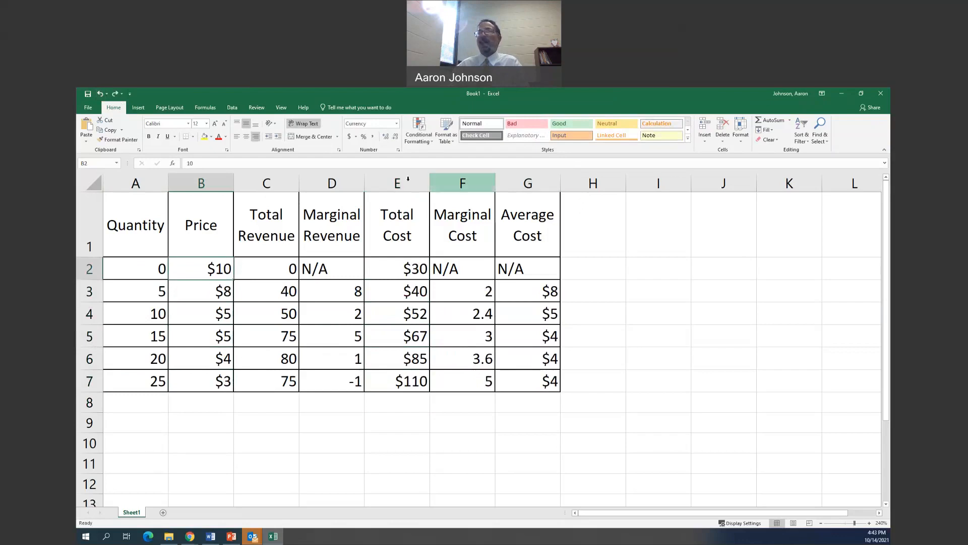